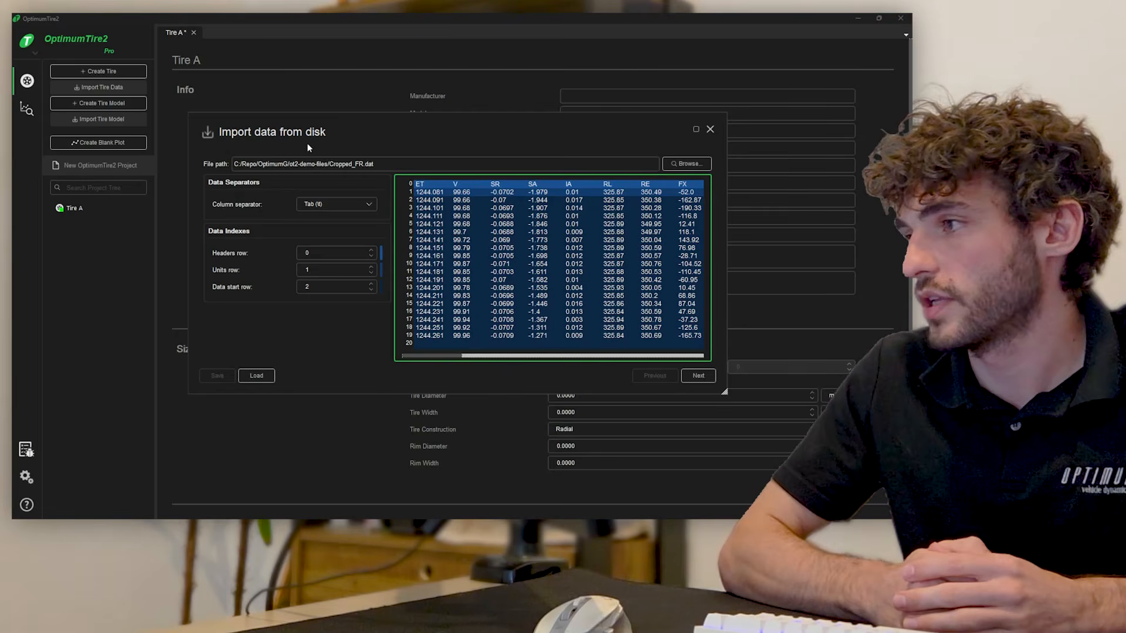
- Keep the Tab column separator, set the units row to skip and the data start row to 1, and continue to channel assignment
left_click(332, 204)
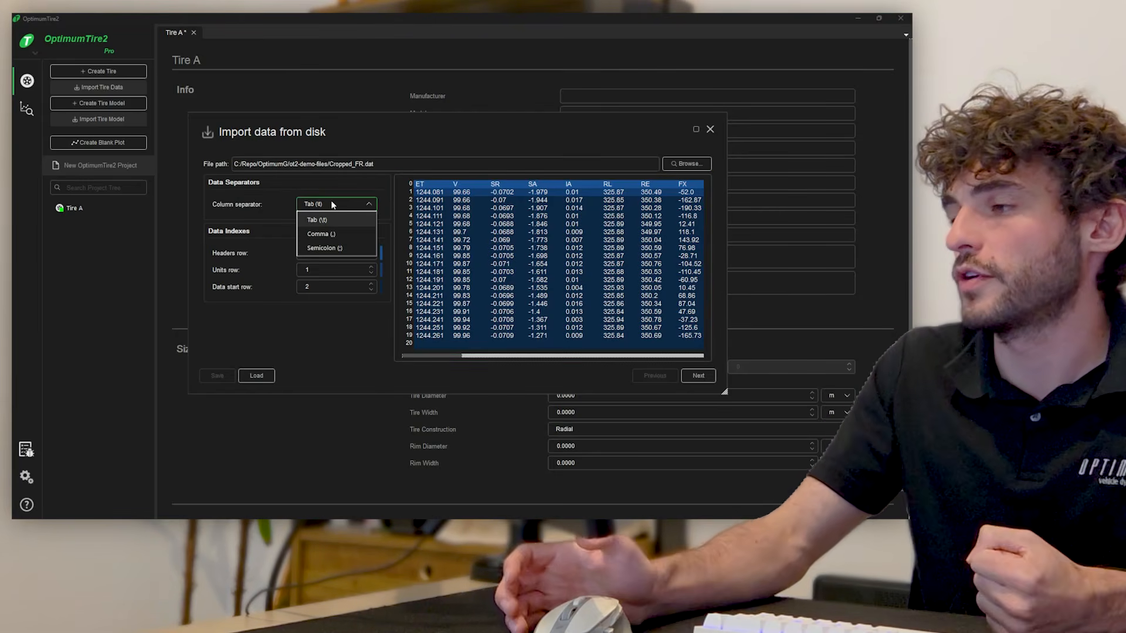
left_click(327, 199)
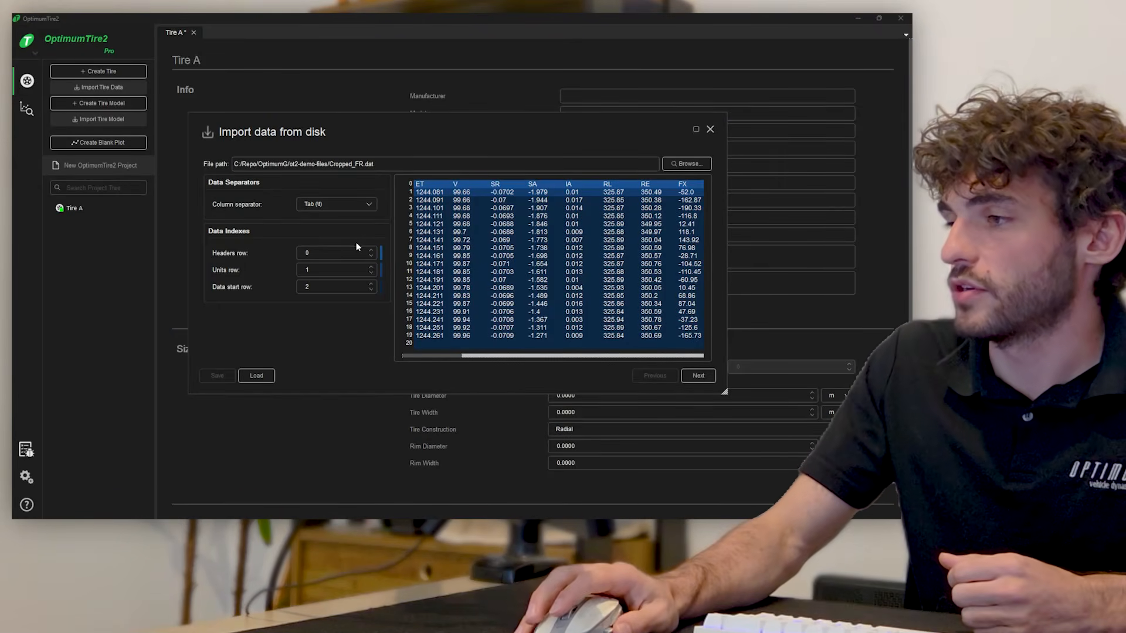
scroll(335, 269, "down", 2)
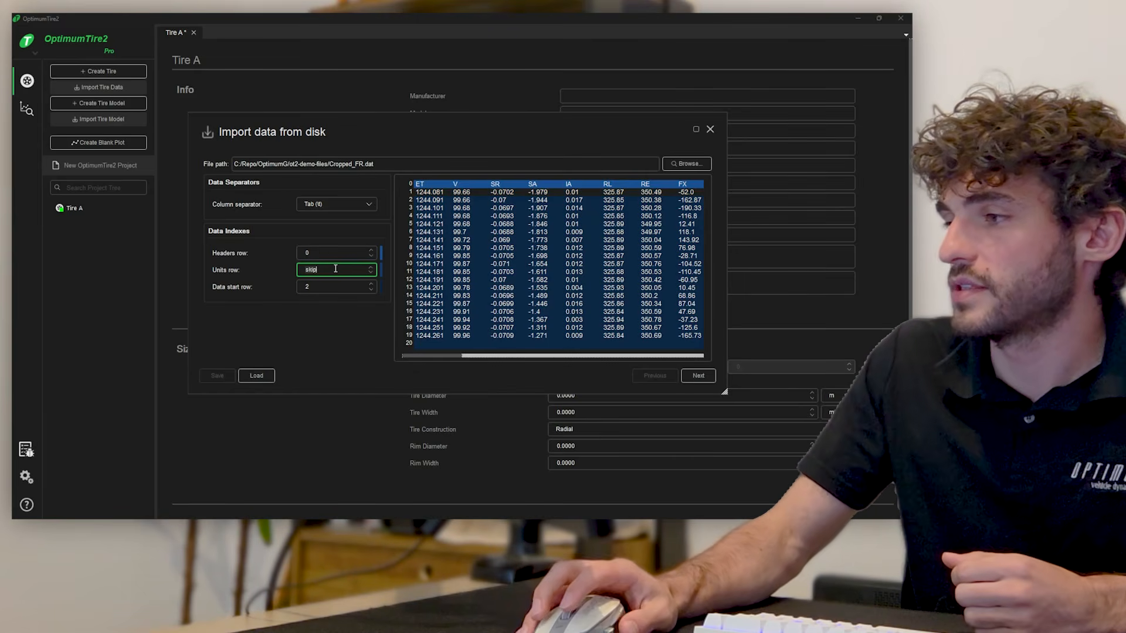
scroll(336, 288, "down", 1)
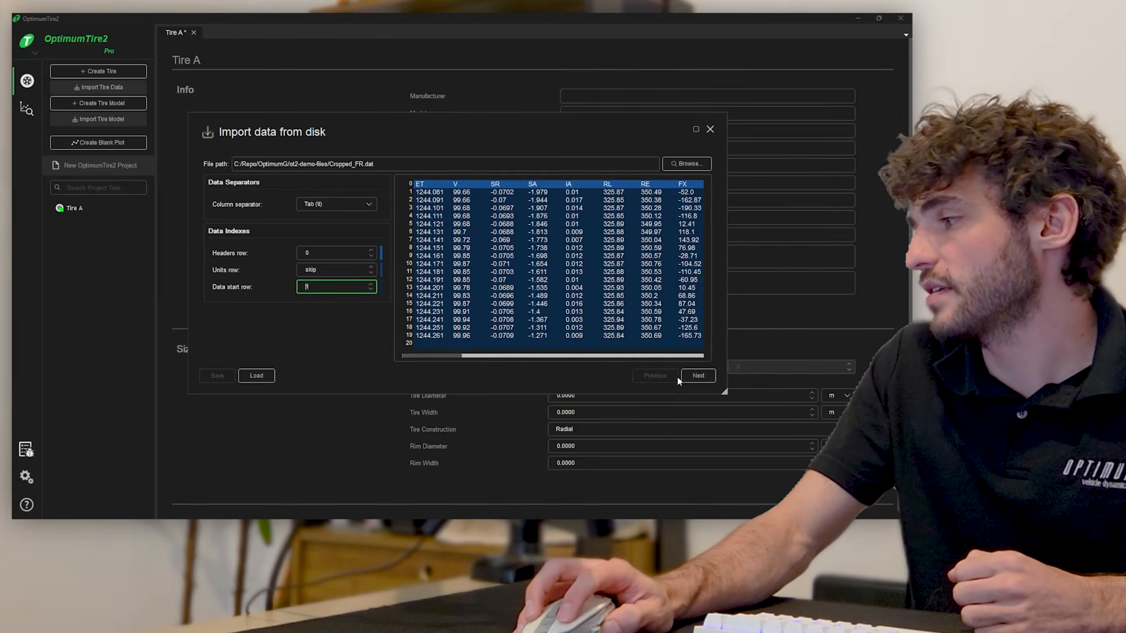
left_click(698, 376)
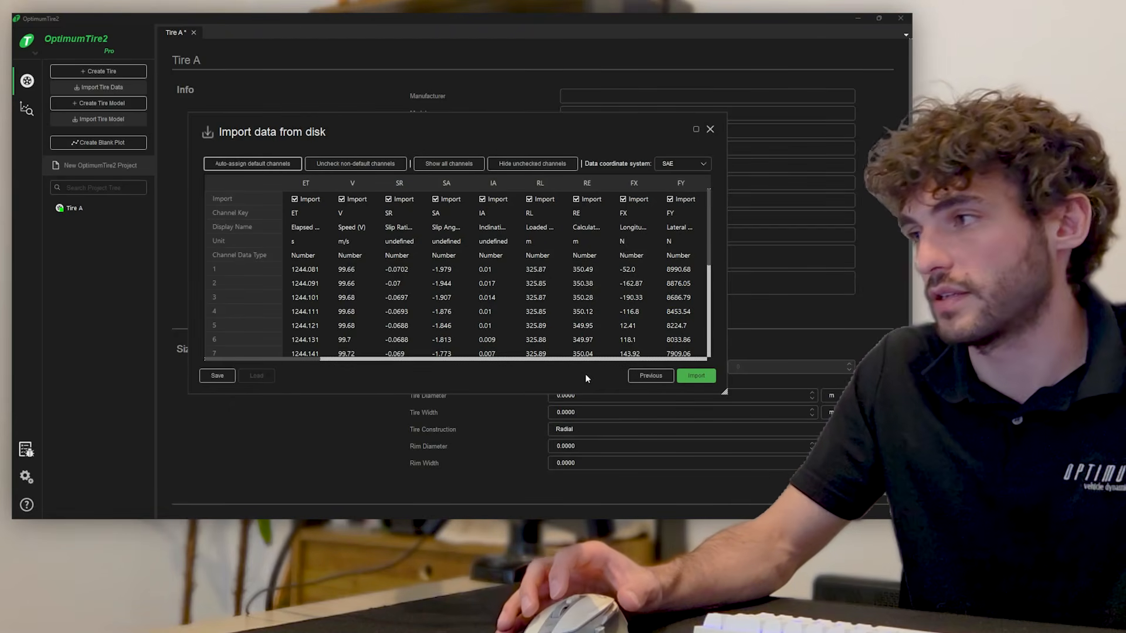
- Try Comma as the column separator, check the resulting channel columns, and return to the file settings
left_click(638, 380)
left_click(343, 204)
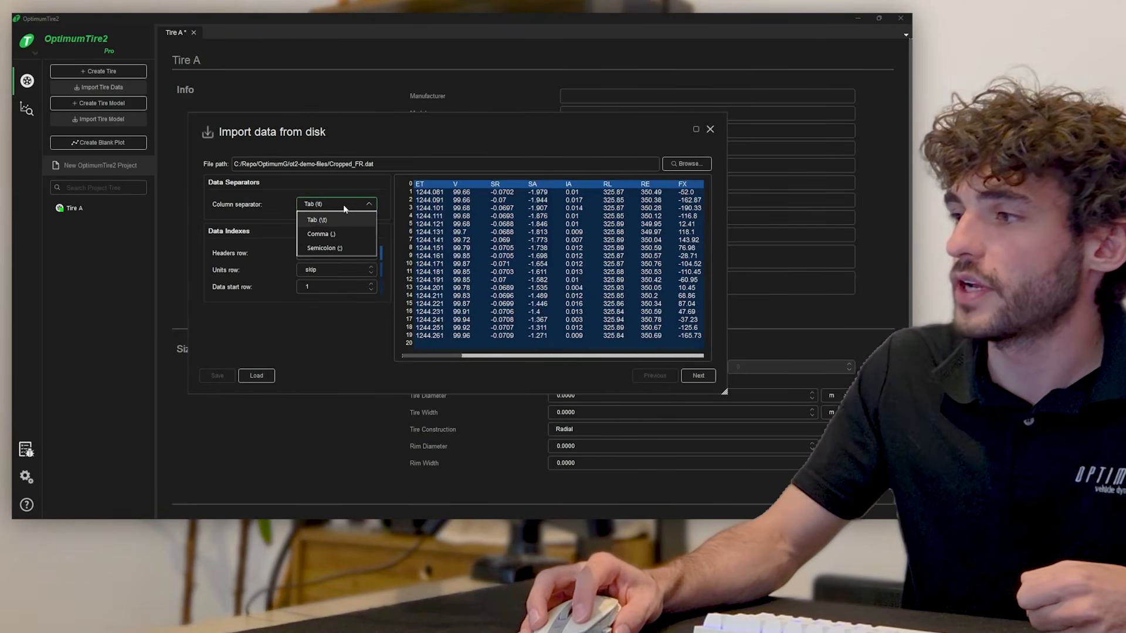
left_click(349, 235)
left_click(697, 376)
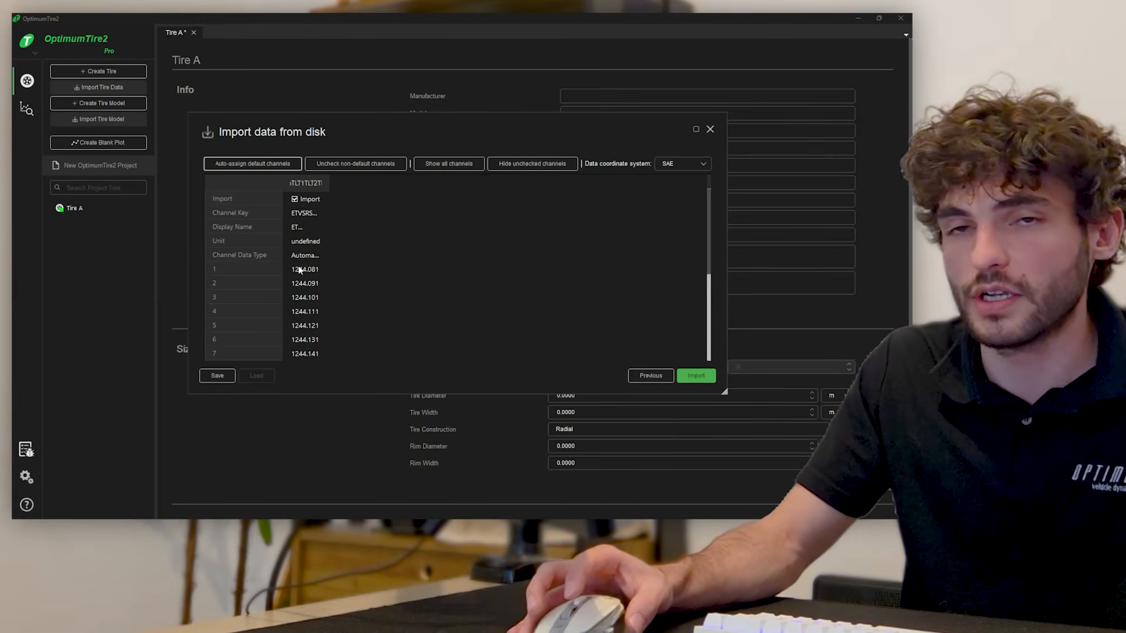
left_click(665, 381)
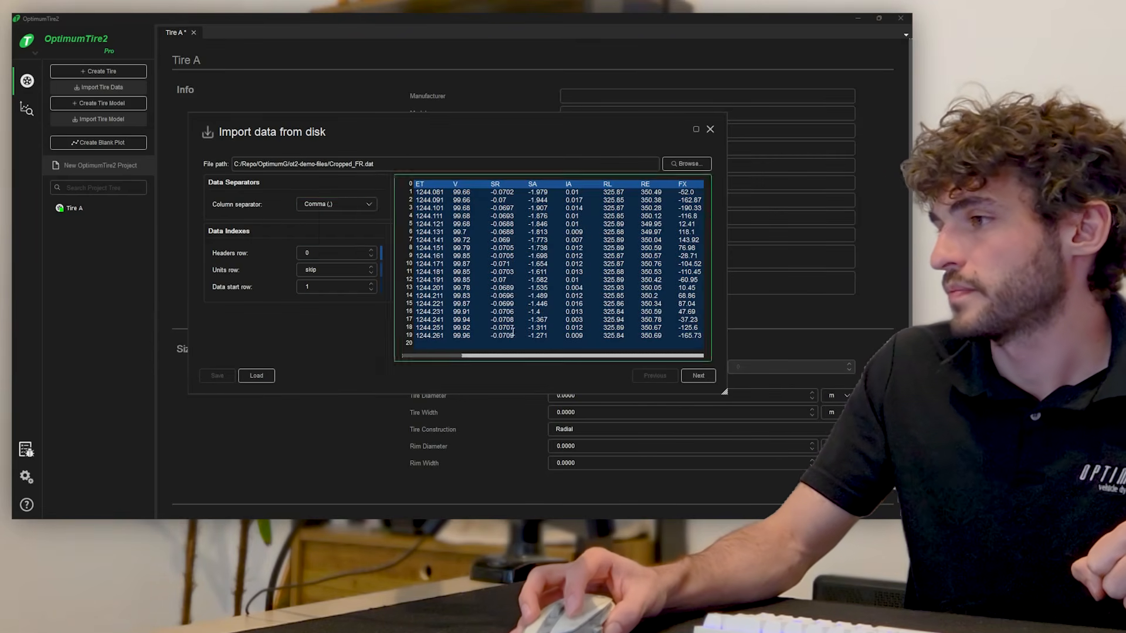
- Restore the Tab column separator with units row skip and data start row 1, and continue to channel assignment
left_click(353, 203)
left_click(354, 220)
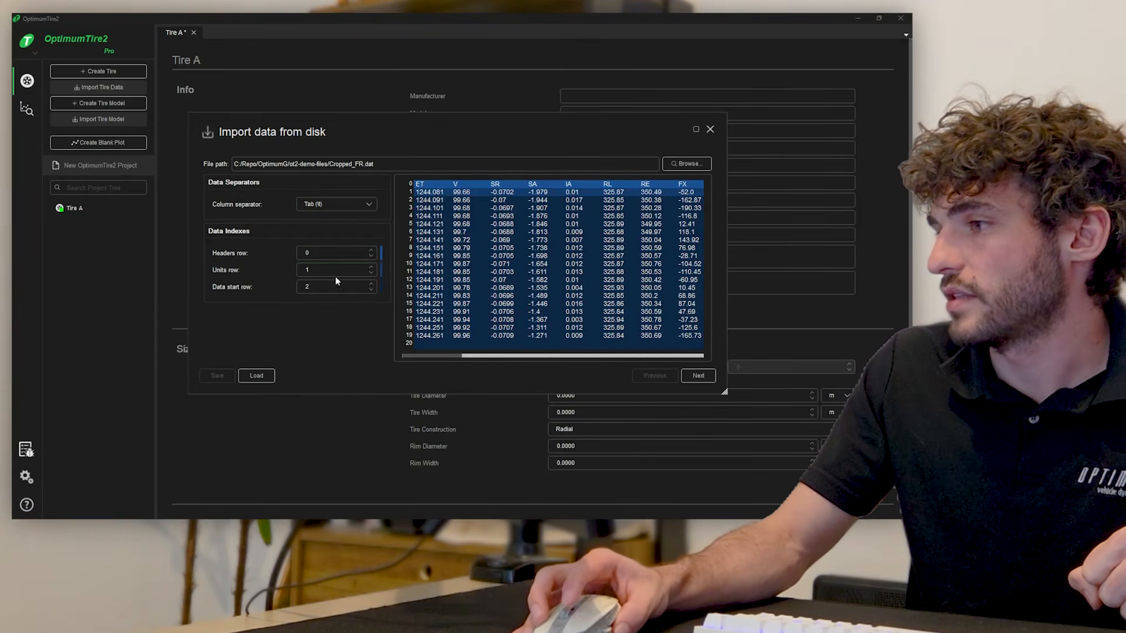
left_click(335, 287)
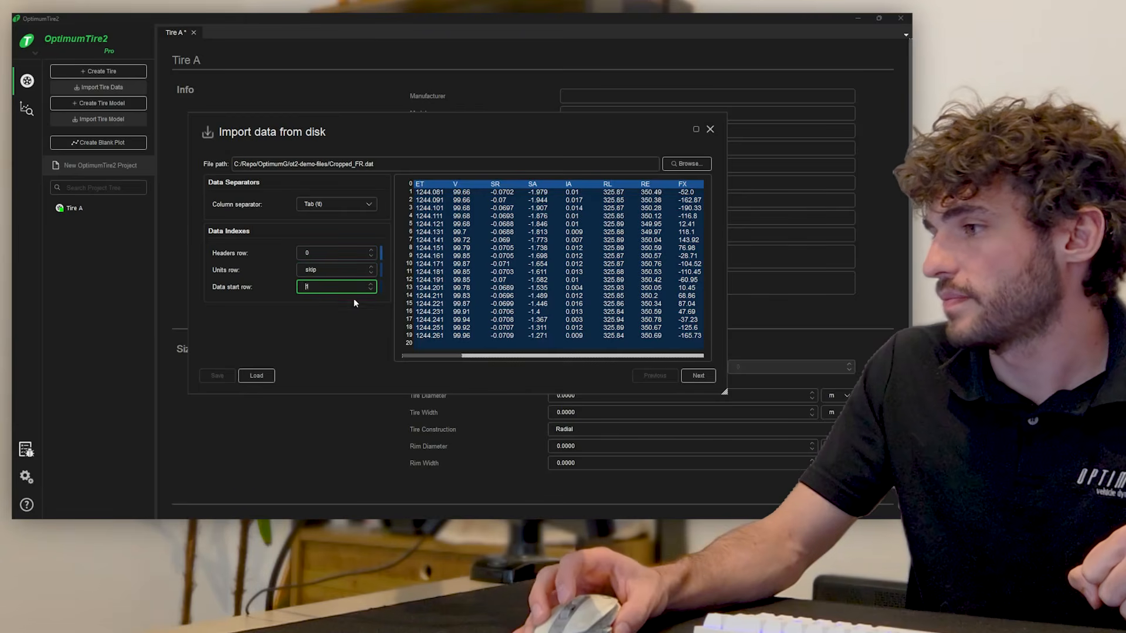
left_click(696, 376)
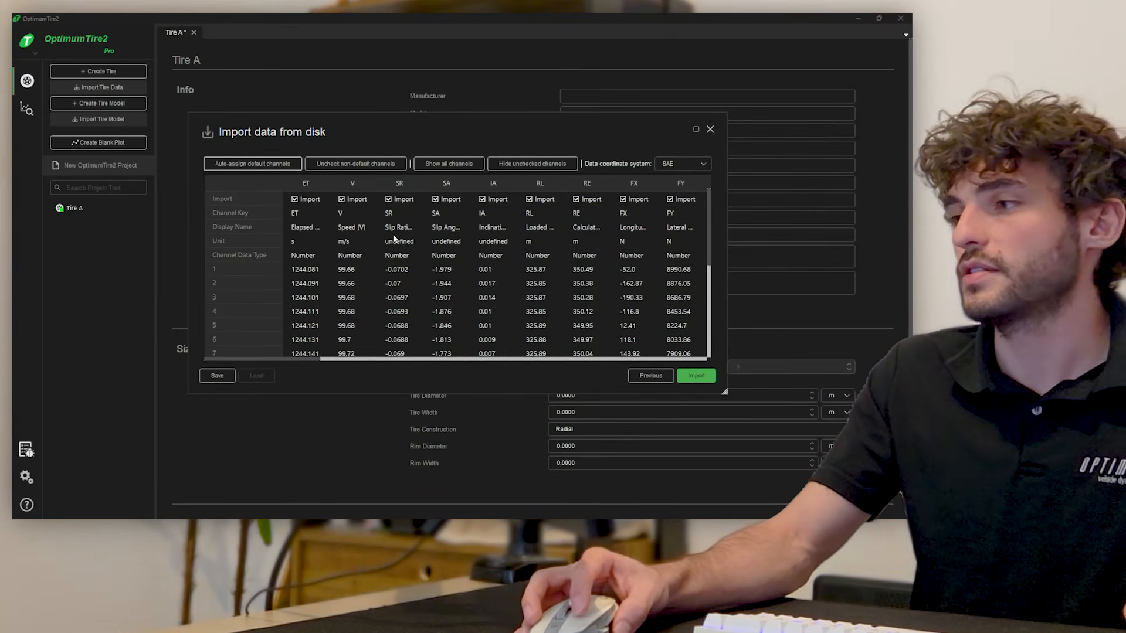
- Auto-assign the default channels, exclude the non-default ones from the import, and select the MZ column
left_click(265, 165)
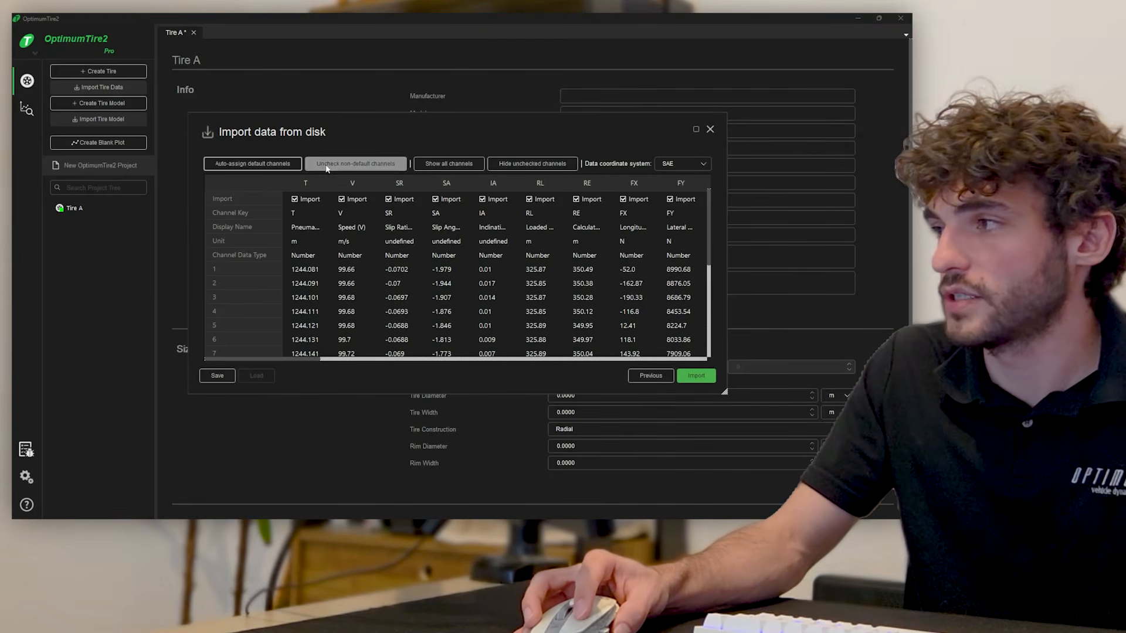
left_click_drag(315, 362, 453, 364)
left_click(307, 185)
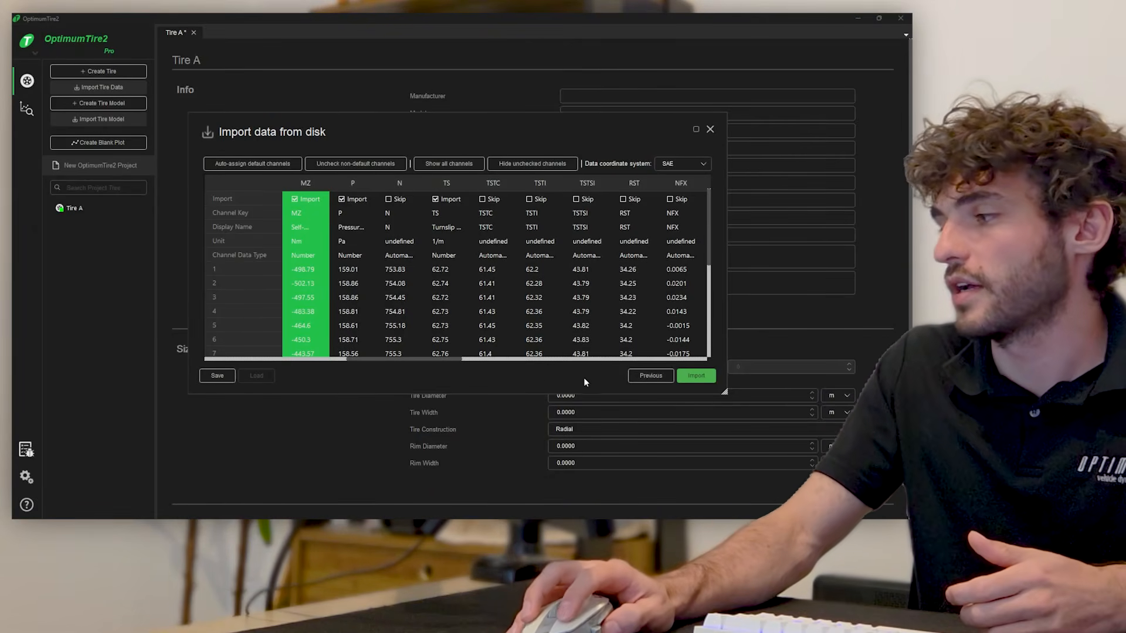
- Load the import configuration FR_Template_Import_Demo.xml and continue to its channel assignment
left_click(643, 381)
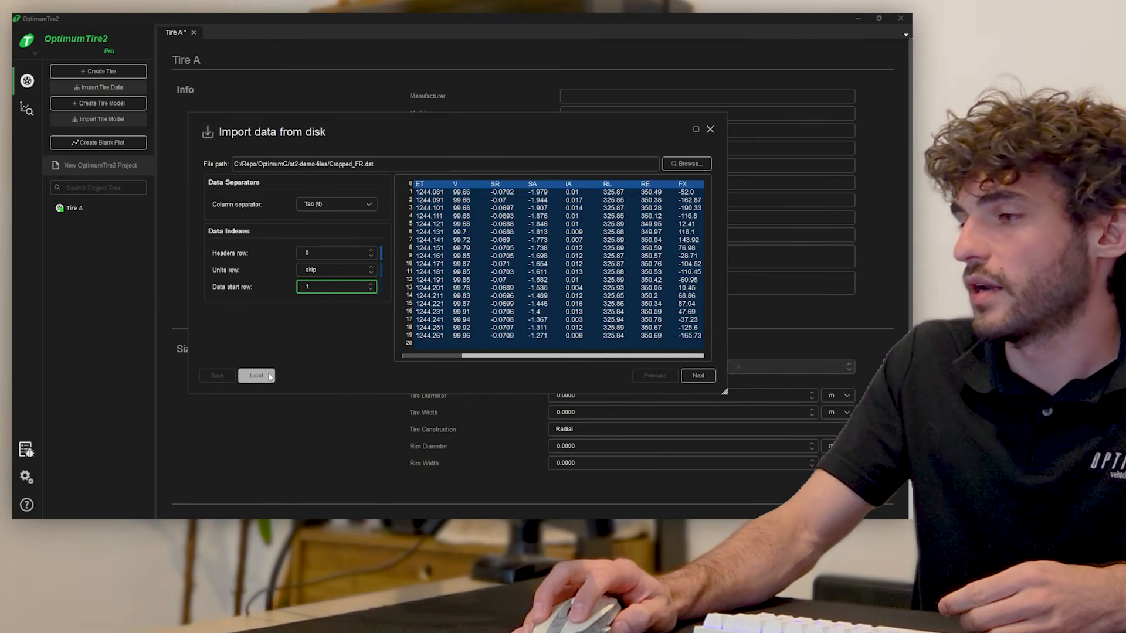
left_click(270, 377)
left_click(336, 199)
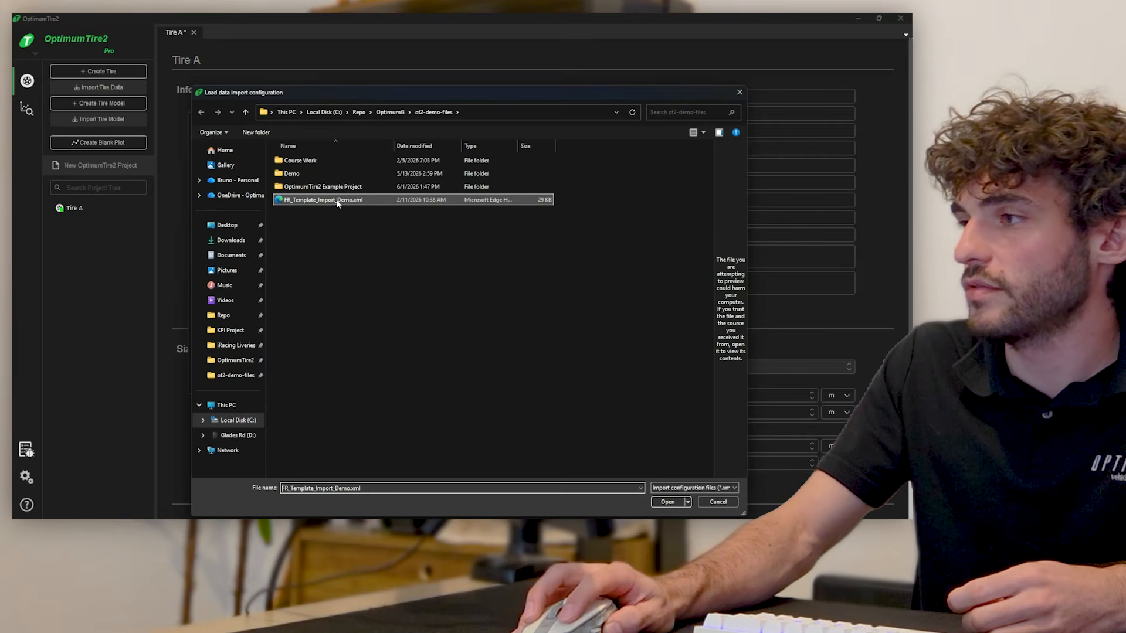
double_click(338, 200)
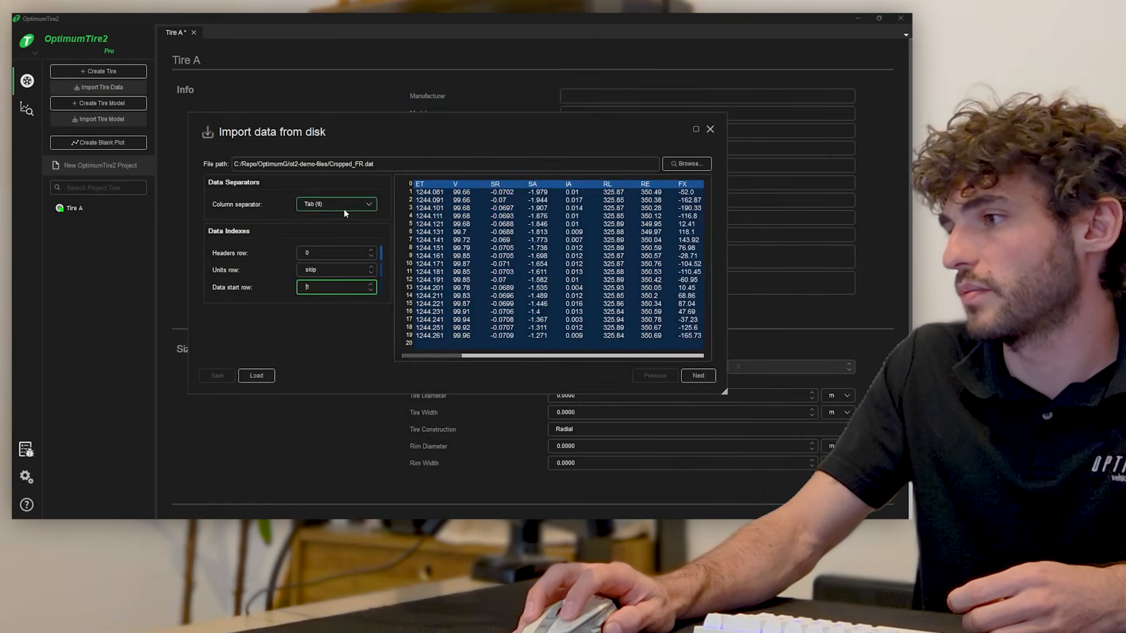
left_click(698, 376)
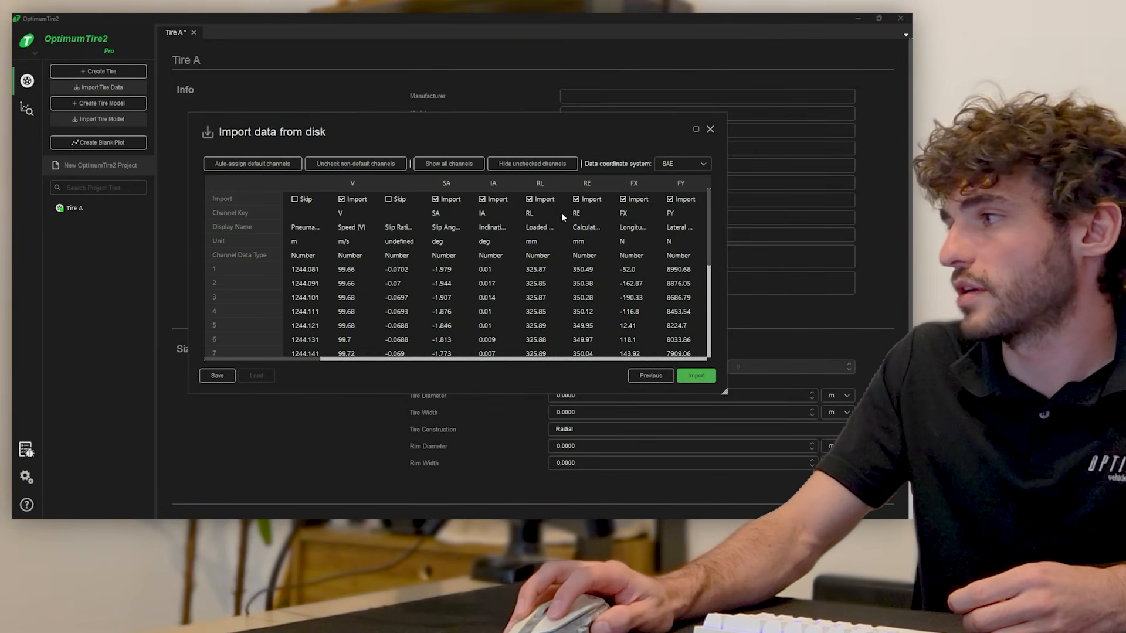
- Import the data with default values for the missing channels and create the data item Cropped_FR under Tire A
left_click(688, 375)
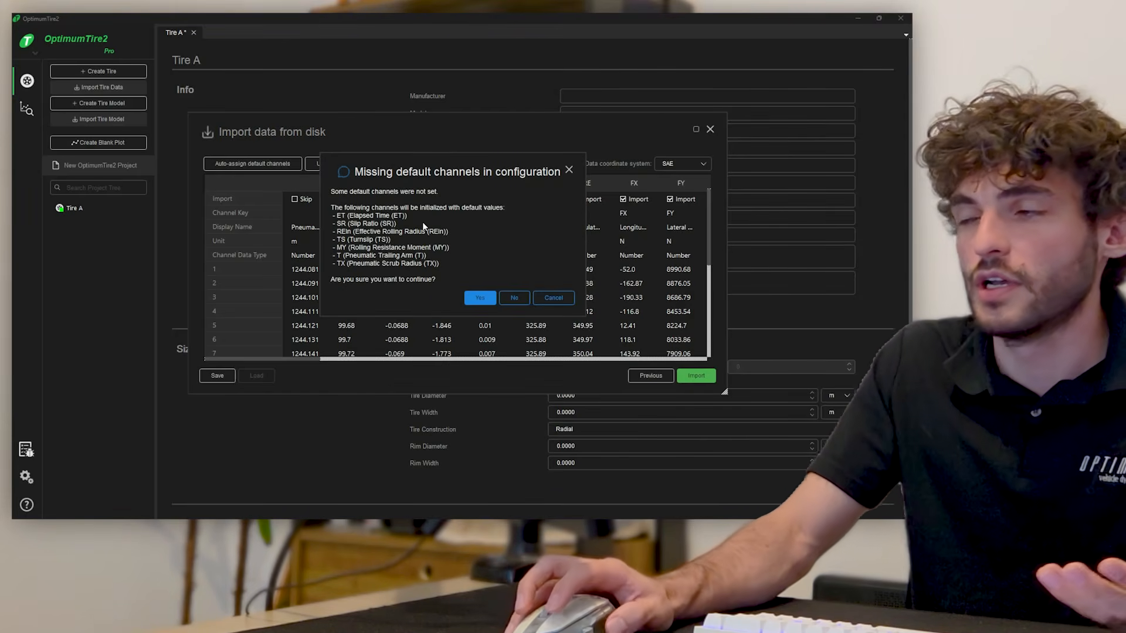
left_click(483, 297)
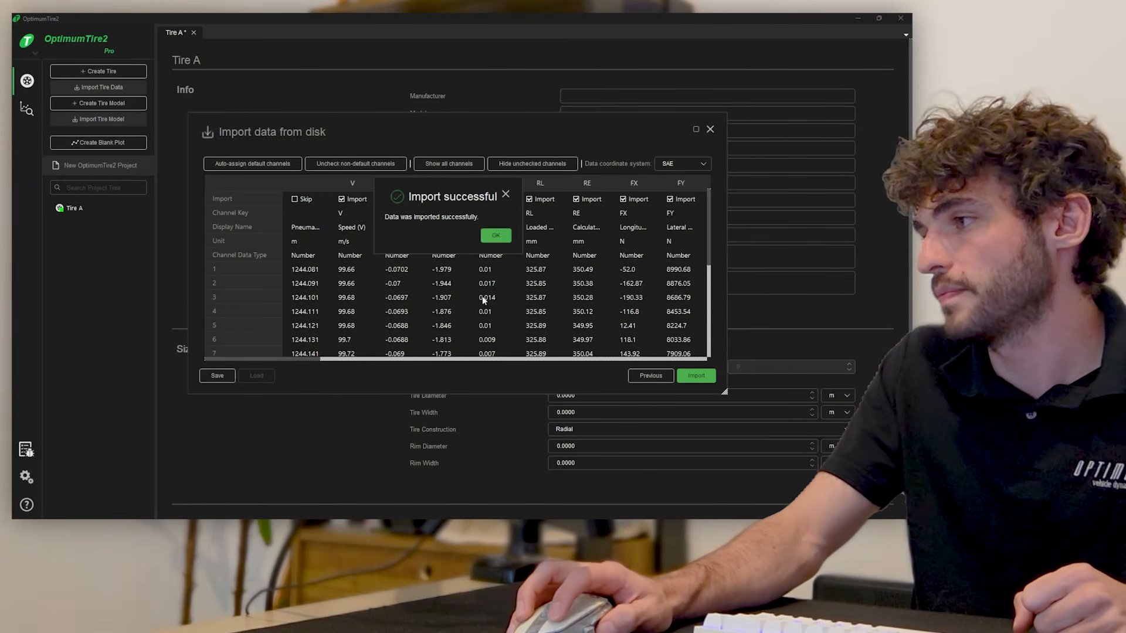
left_click(496, 236)
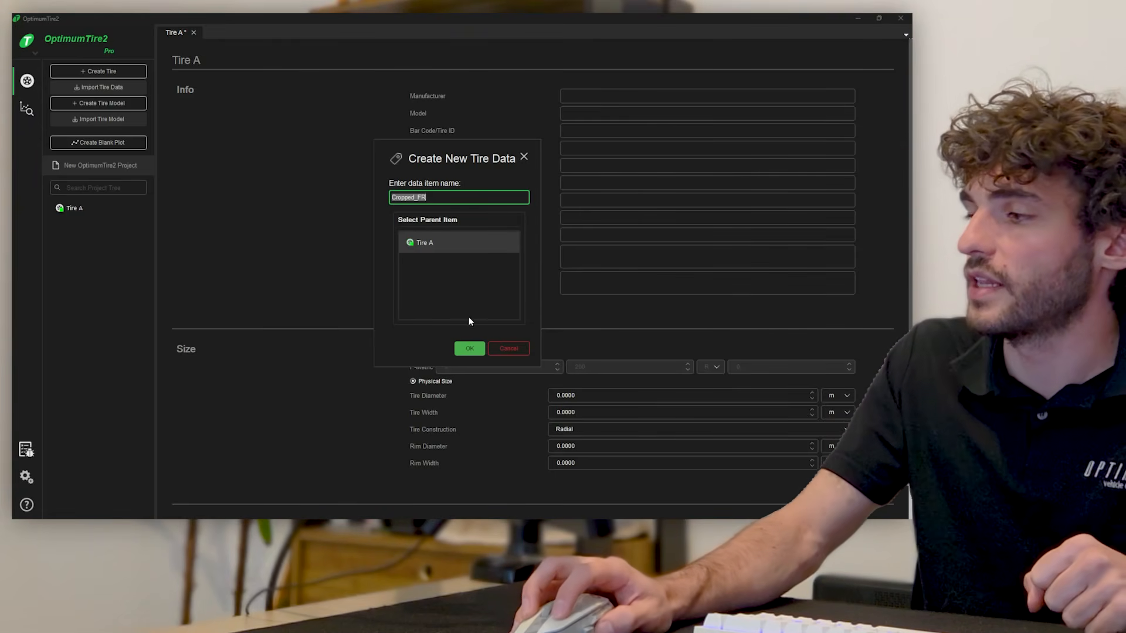
left_click(469, 349)
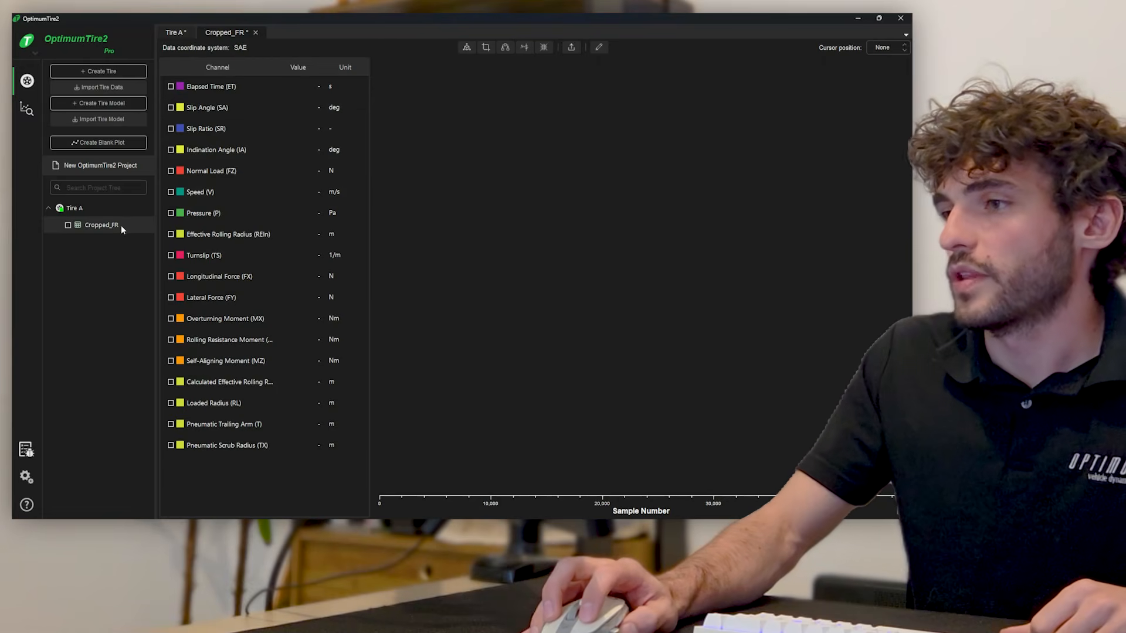
- Plot the Pressure (P) and Normal Load (FZ) channels of the imported data
left_click(171, 213)
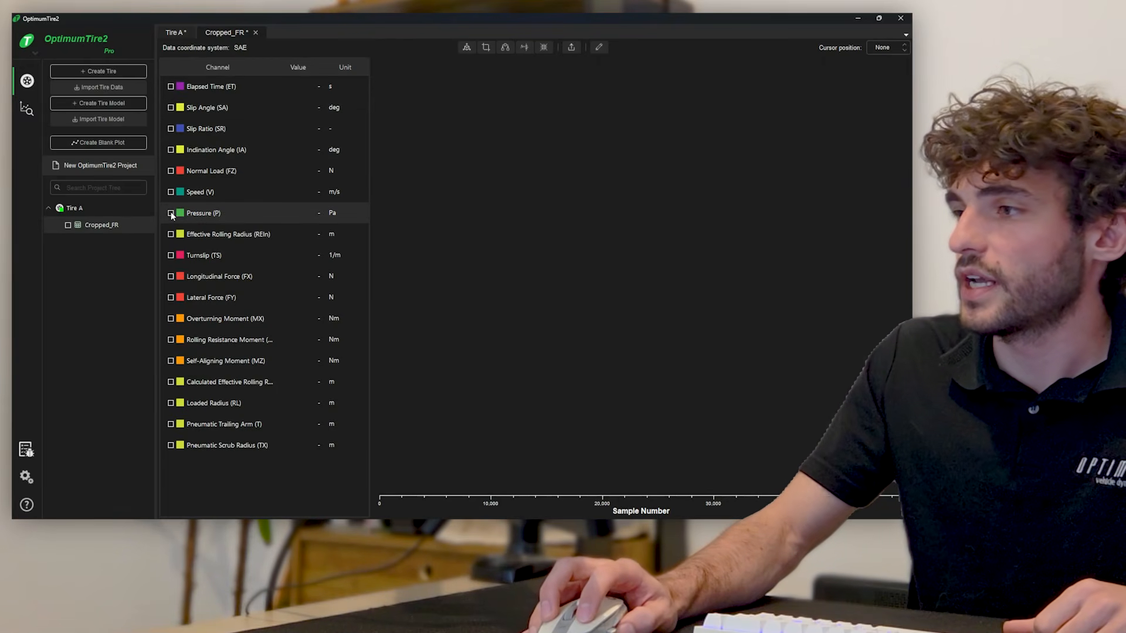
left_click(171, 172)
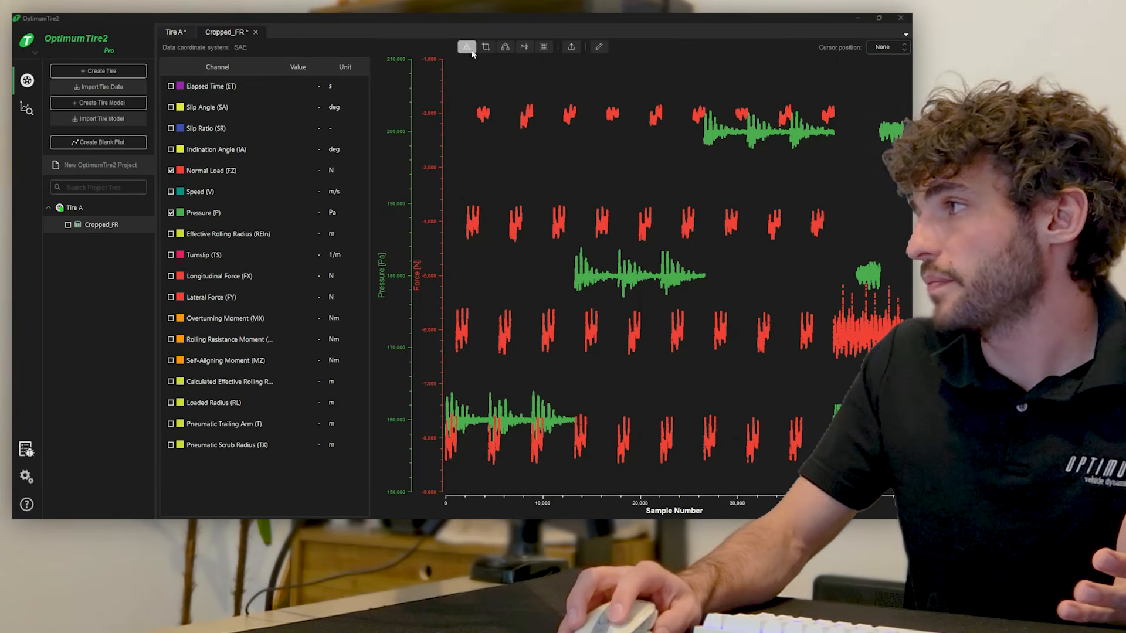
- Start cropping the data by filters and set the filter channel to Pressure (P)
left_click(484, 48)
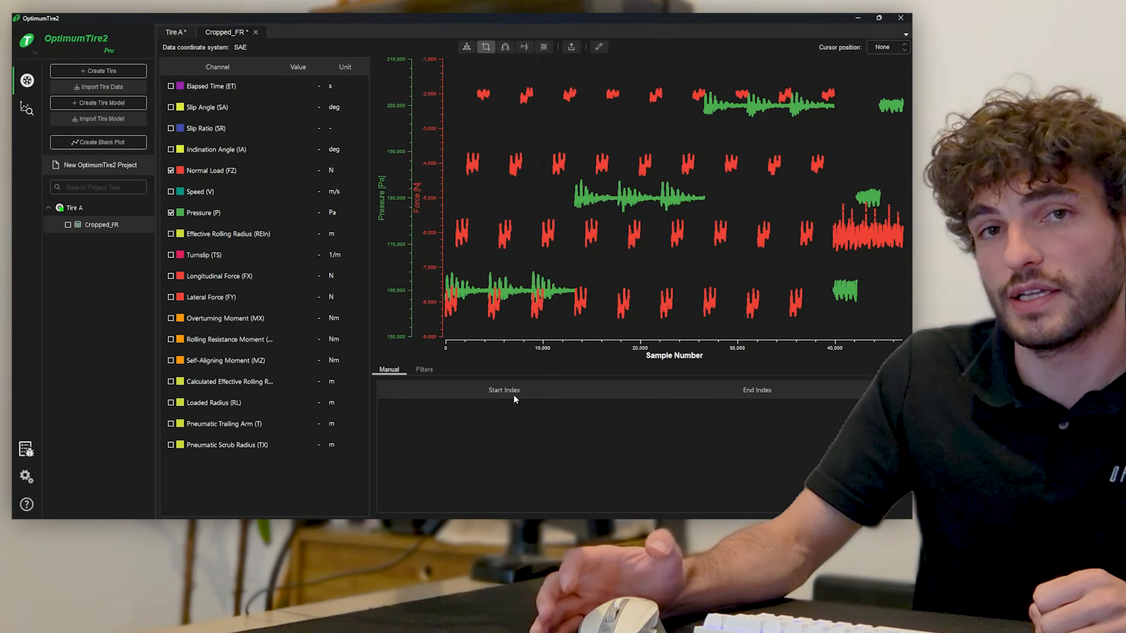
left_click(424, 369)
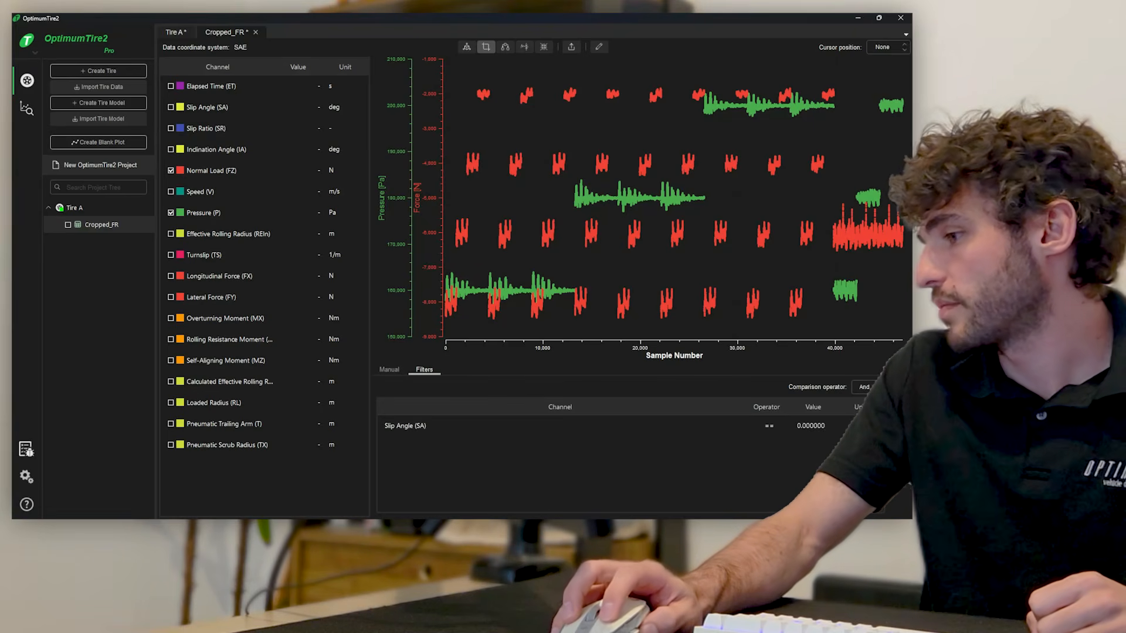
double_click(501, 431)
left_click(503, 432)
scroll(499, 351, "down", 1)
left_click(460, 325)
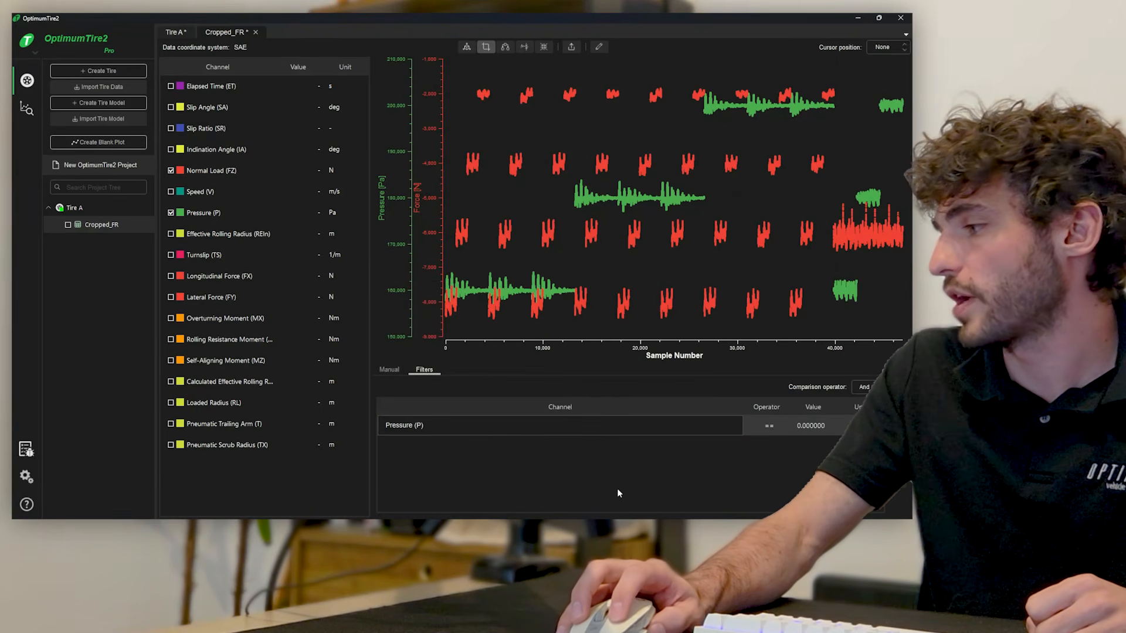
- Set the pressure crop filter's operator to > and its value to 170000 Pa
double_click(761, 428)
left_click(761, 428)
left_click(774, 362)
double_click(812, 434)
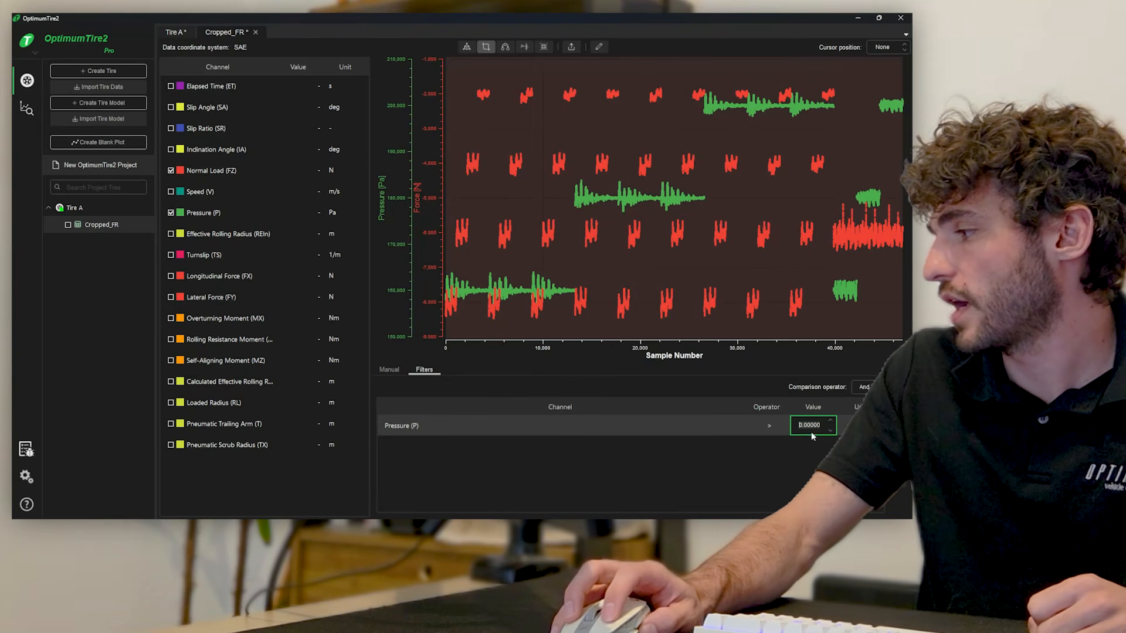
type("170000")
key("Return")
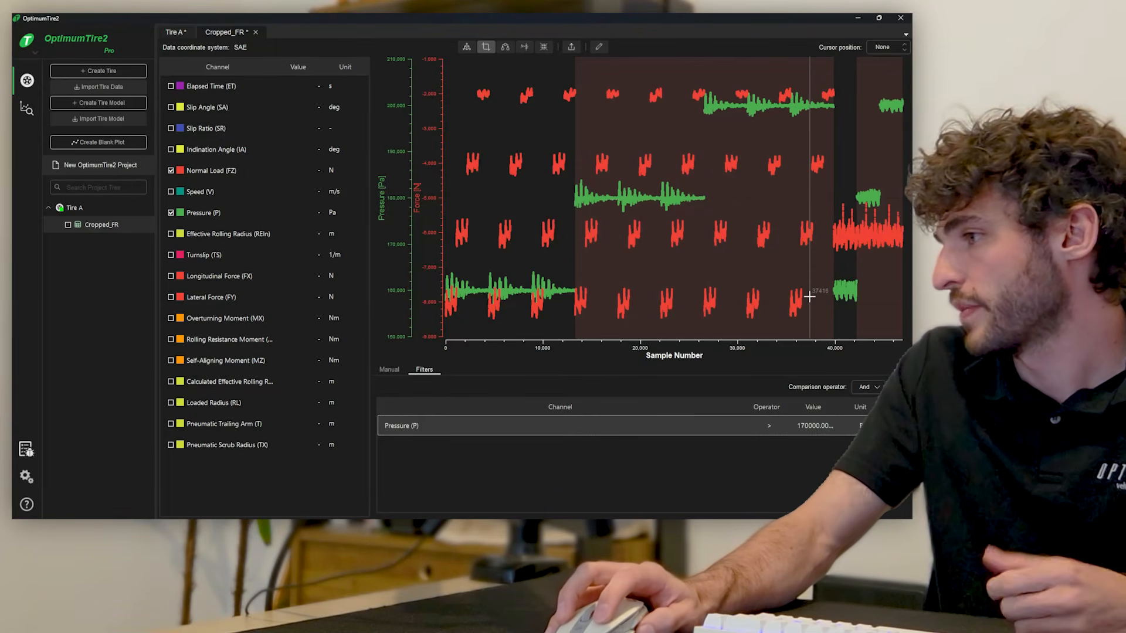
- Apply the crop to create the dataset Cropped_FR - Cropped and plot its Pressure (P) channel
left_click(894, 405)
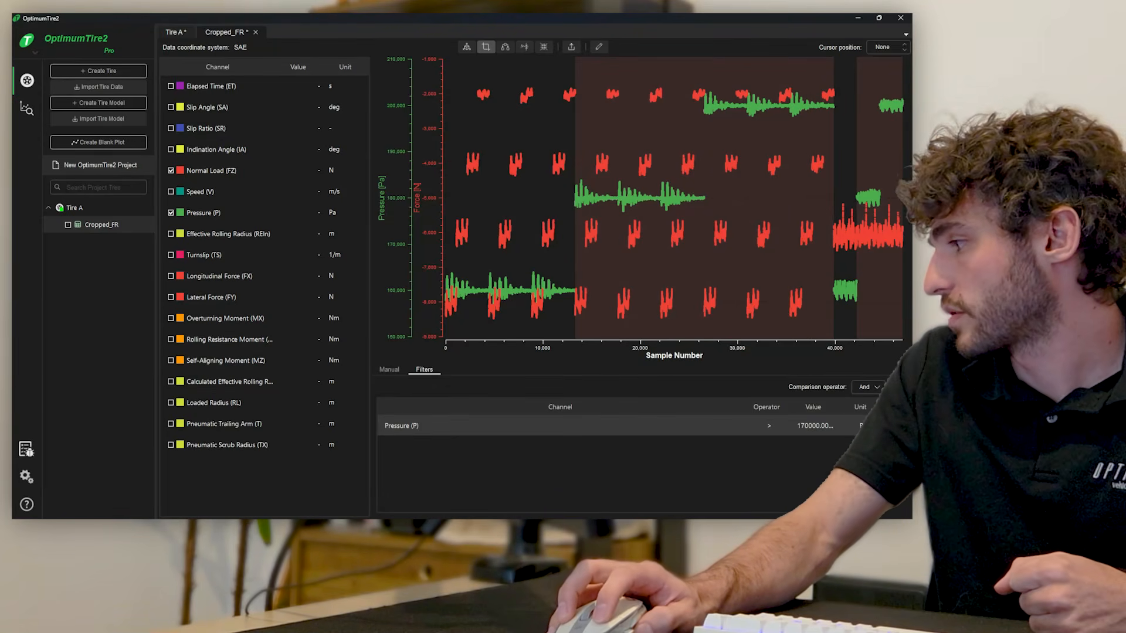
left_click(424, 285)
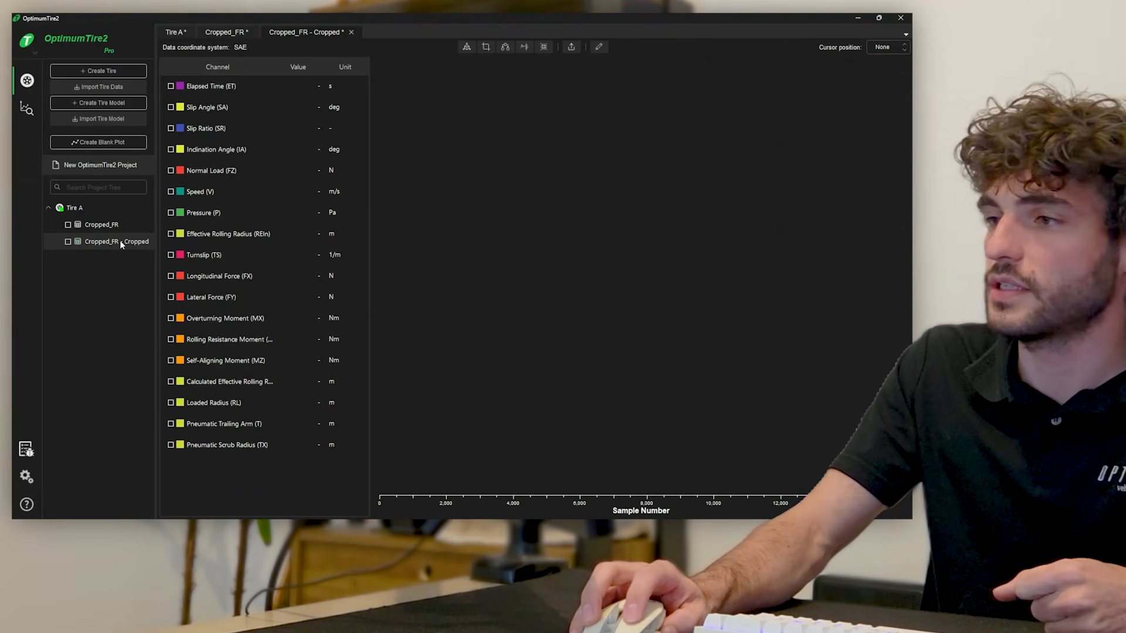
left_click(170, 214)
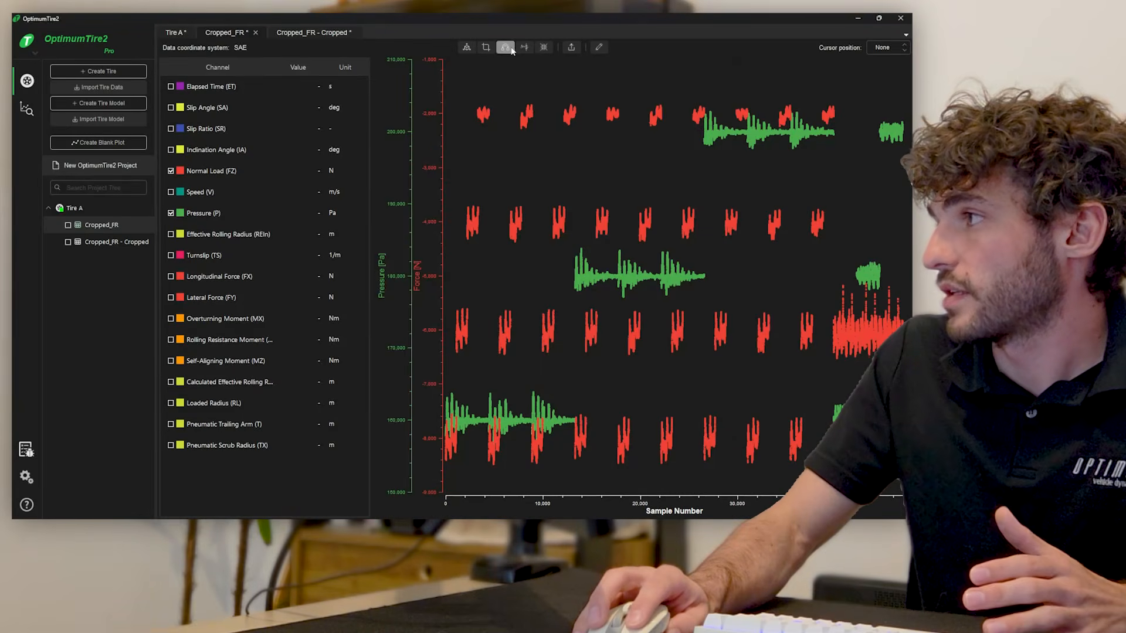
- Generate a simple binning preview for Cropped_FR using the normal load, slip angle and inclination angle tolerances, and review the bin sizes
left_click(506, 47)
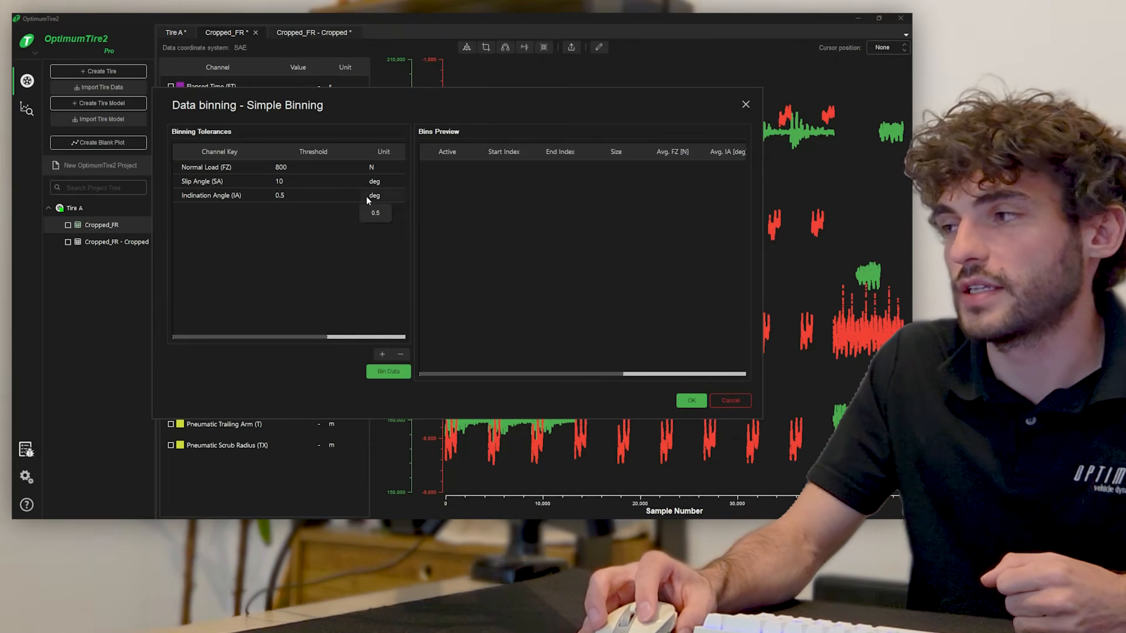
left_click(396, 377)
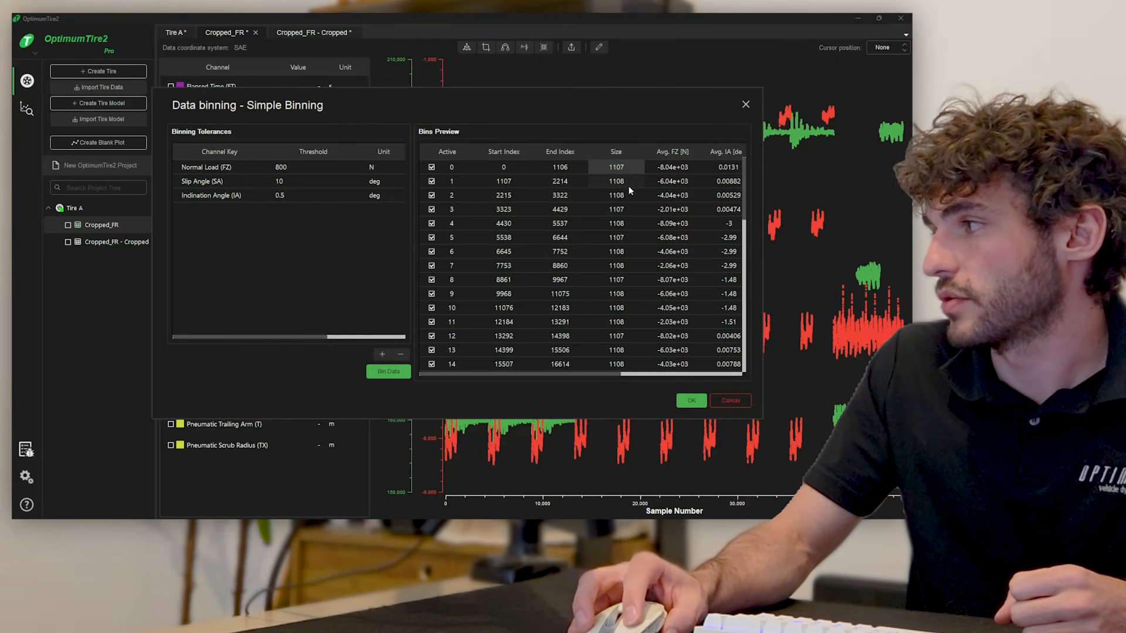
scroll(628, 184, "down", 2)
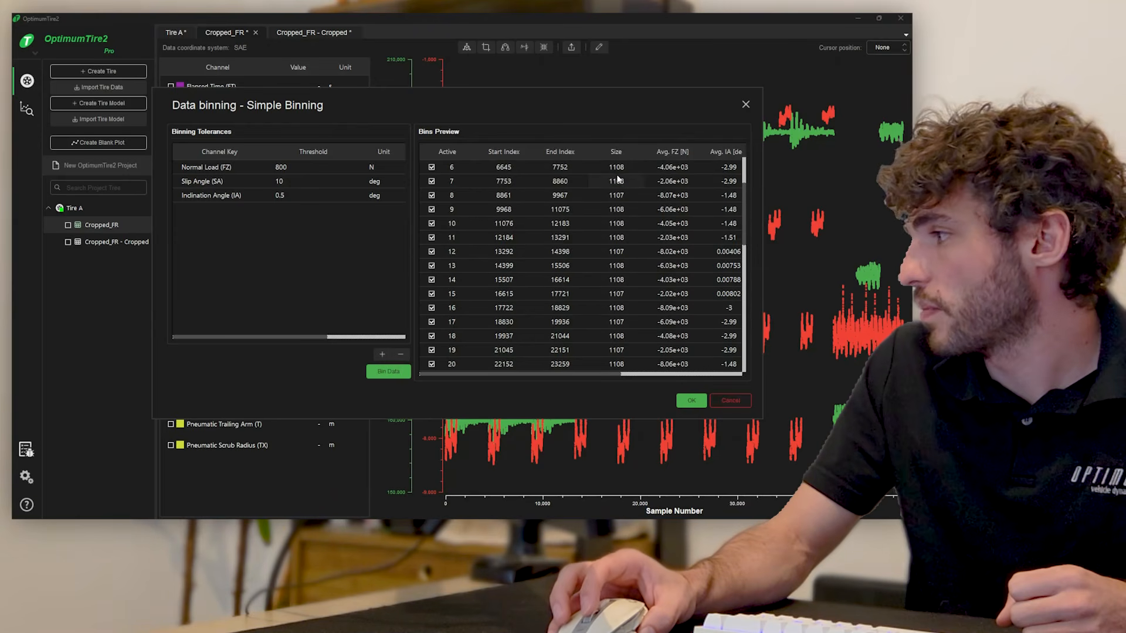
scroll(622, 186, "down", 3)
scroll(625, 252, "down", 7)
left_click(611, 229)
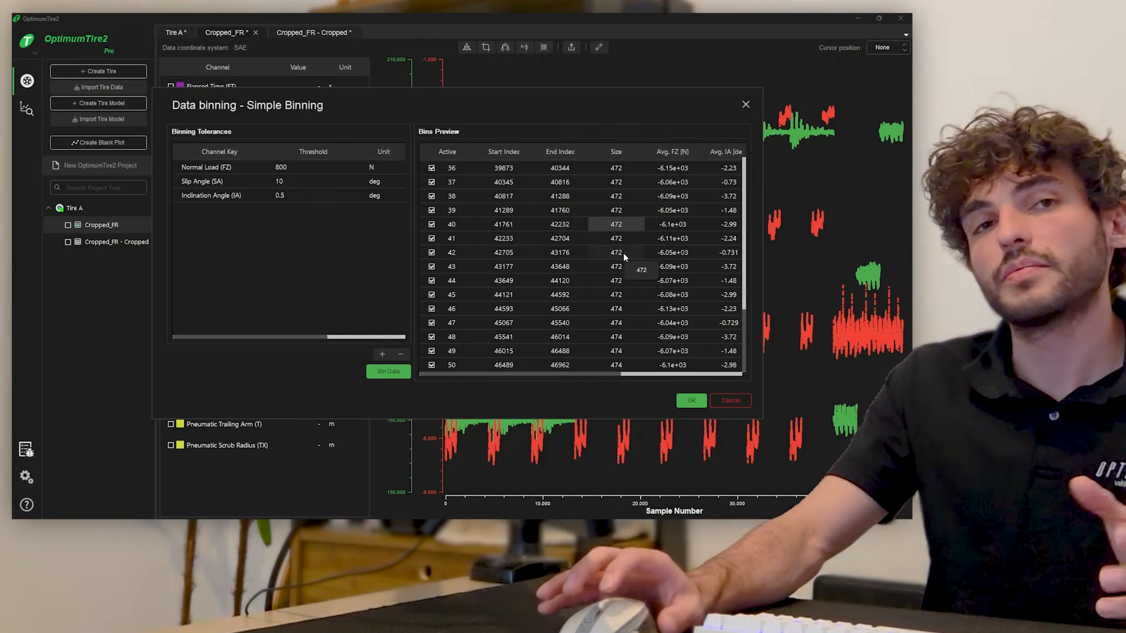
- Accept the bins and collapse Cropped_FR using Legacy Collapsing with a bin size of 80 and Slip Angle (SA) as main sweep channel
left_click(690, 399)
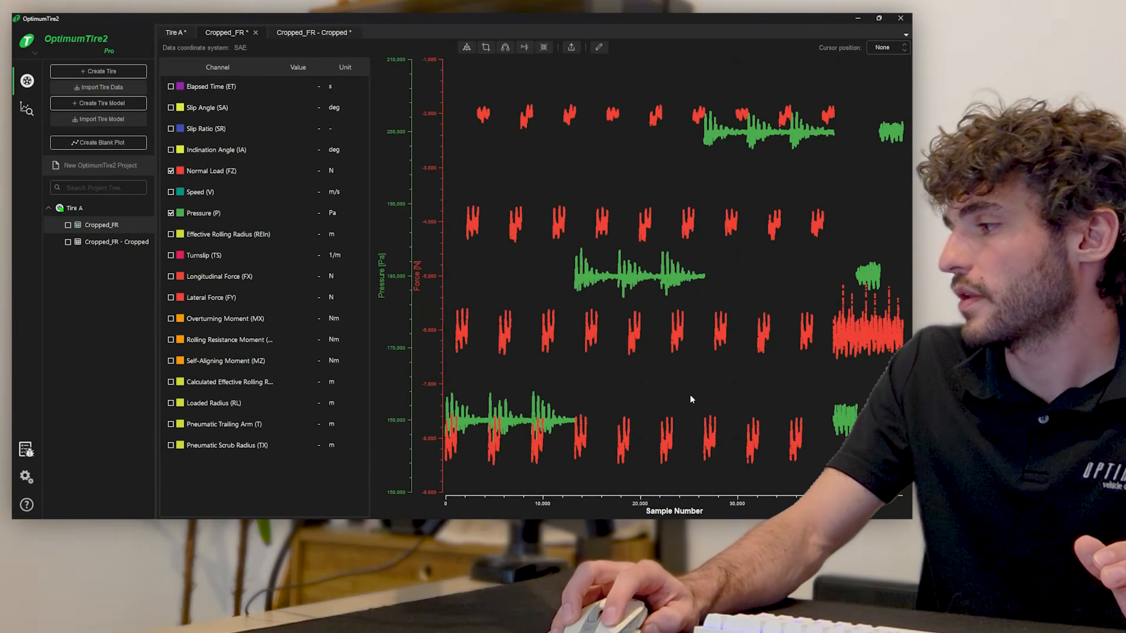
left_click(524, 47)
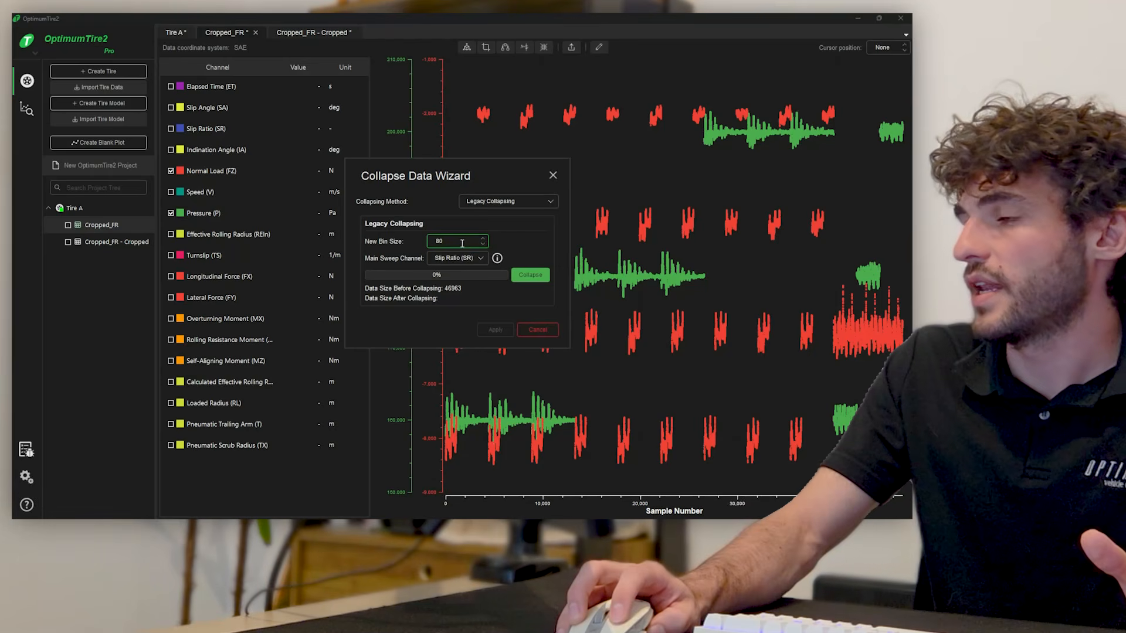
left_click_drag(459, 241, 424, 240)
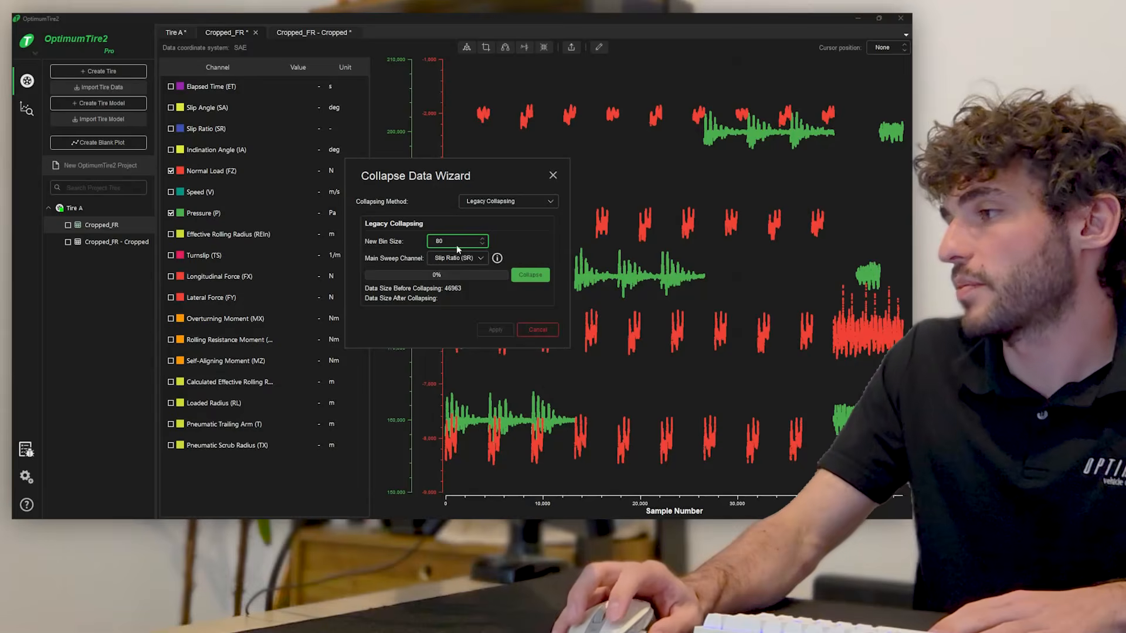
left_click(466, 264)
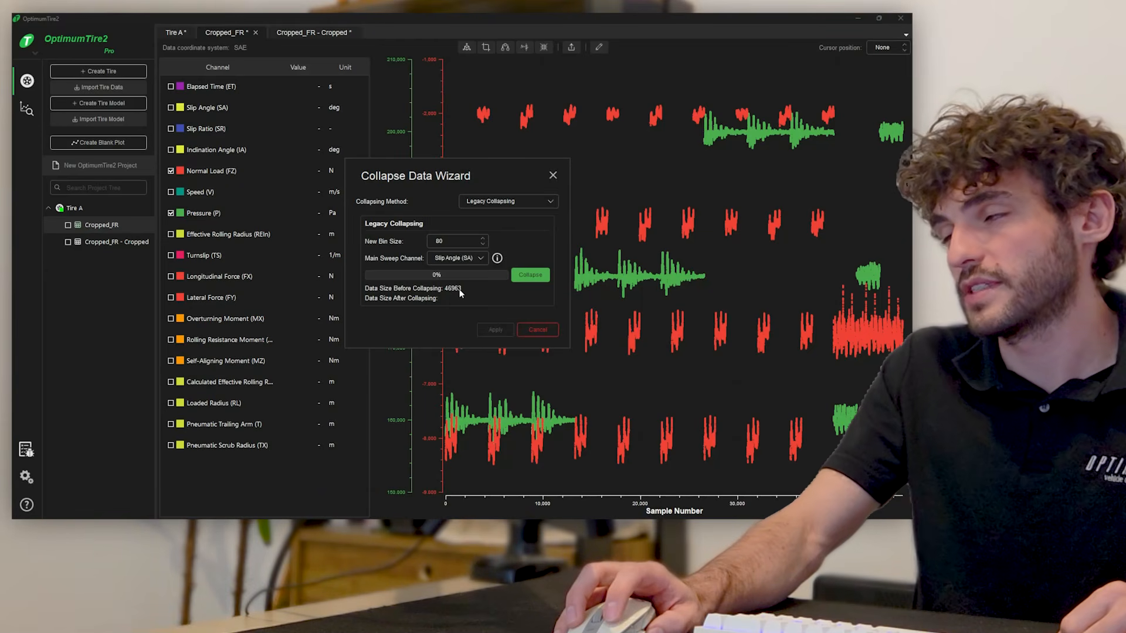
left_click(523, 276)
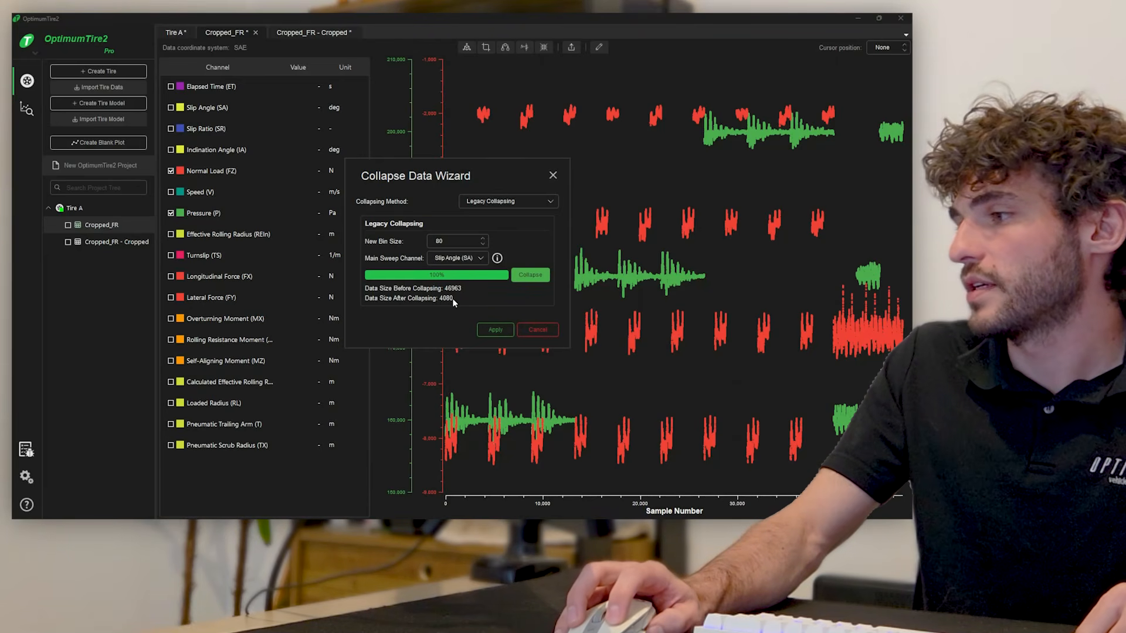
- Apply the collapse to create Cropped_FR - Collapsed and plot its Pressure (P) and Normal Load (FZ) channels
left_click(496, 328)
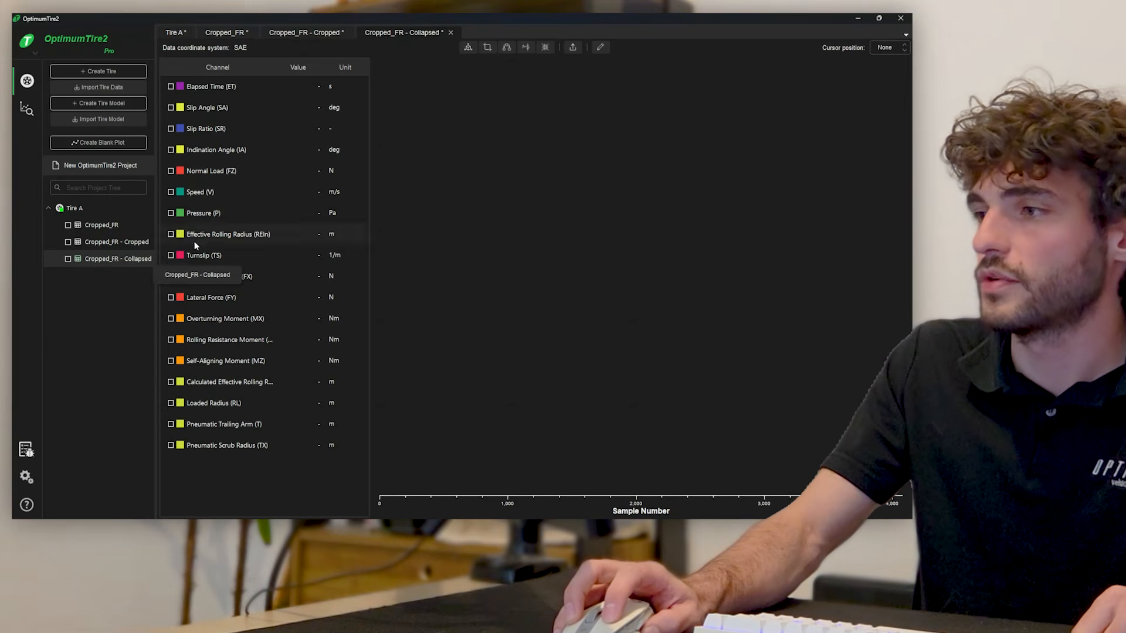
left_click(171, 213)
left_click(172, 171)
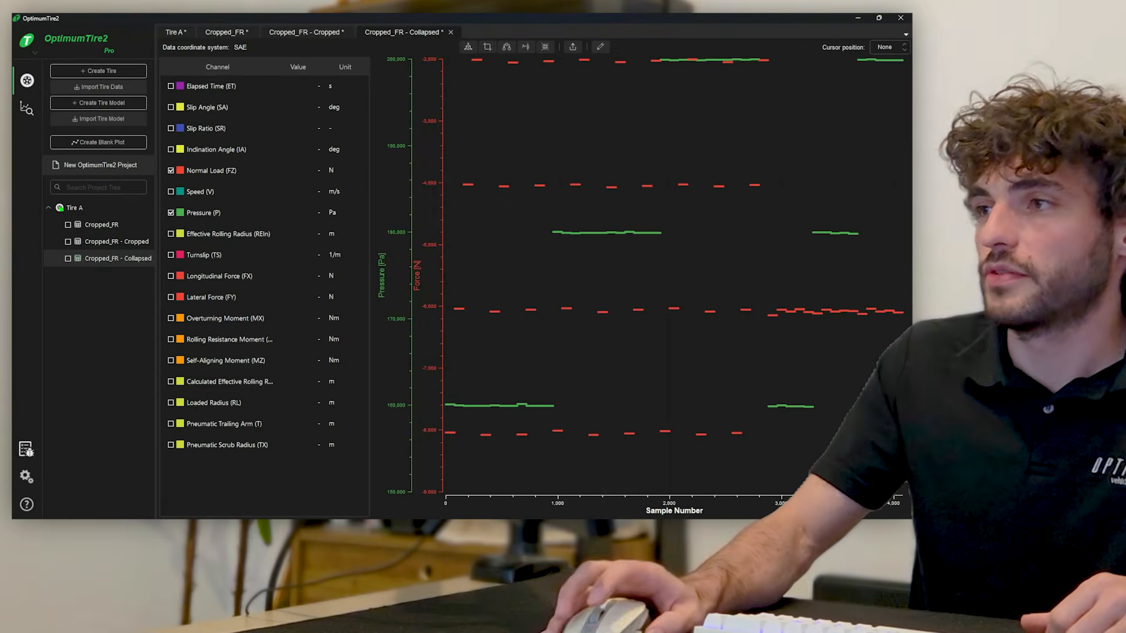
- Create a tire model named Mf612 under Tire A using the Magic Formula 6.1.2 model type
left_click(98, 102)
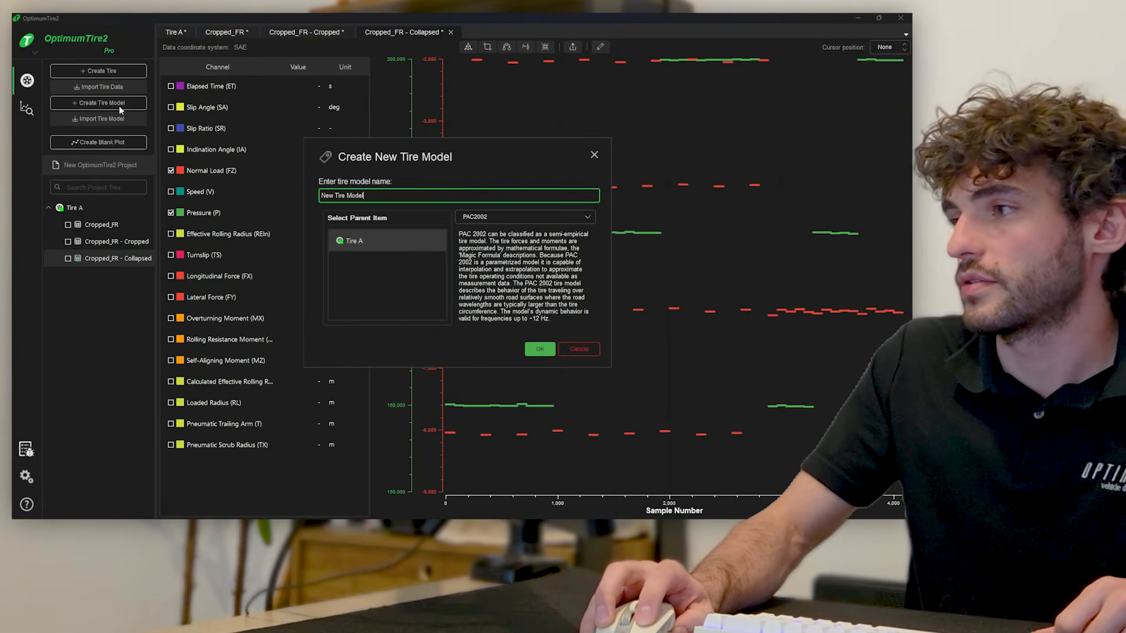
triple_click(417, 198)
type("Mf612")
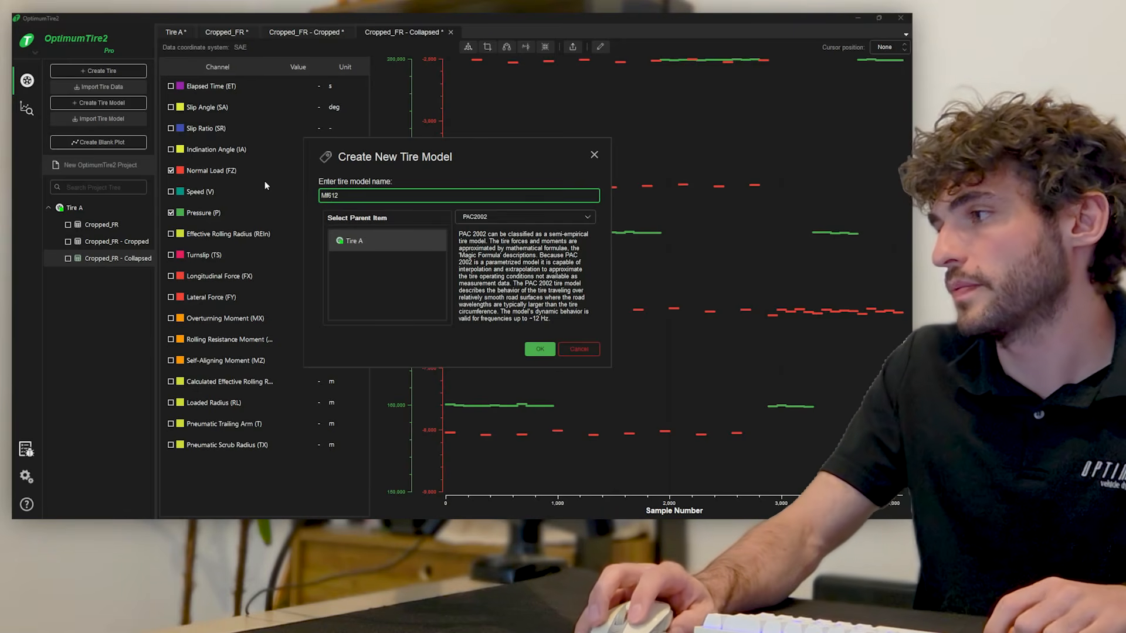
left_click(497, 217)
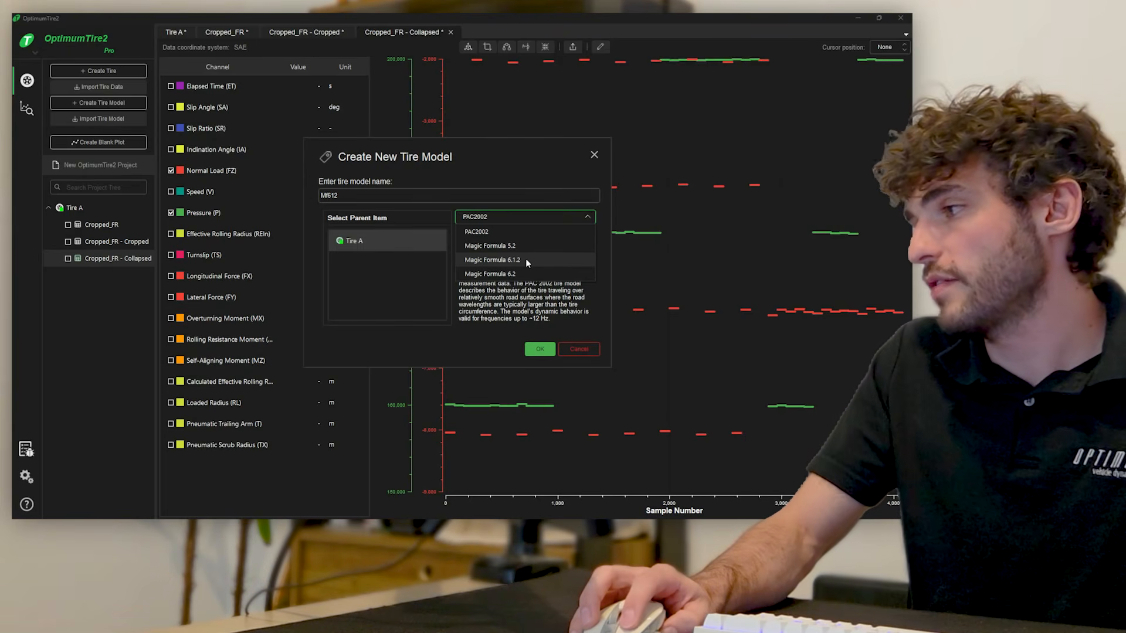
left_click(526, 258)
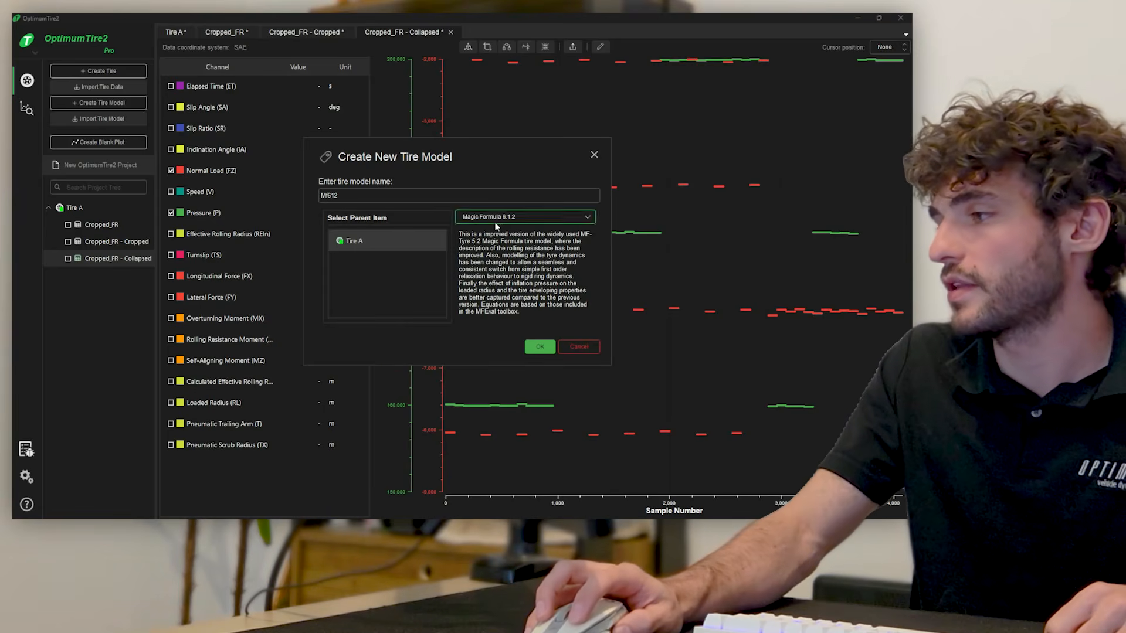
left_click(538, 348)
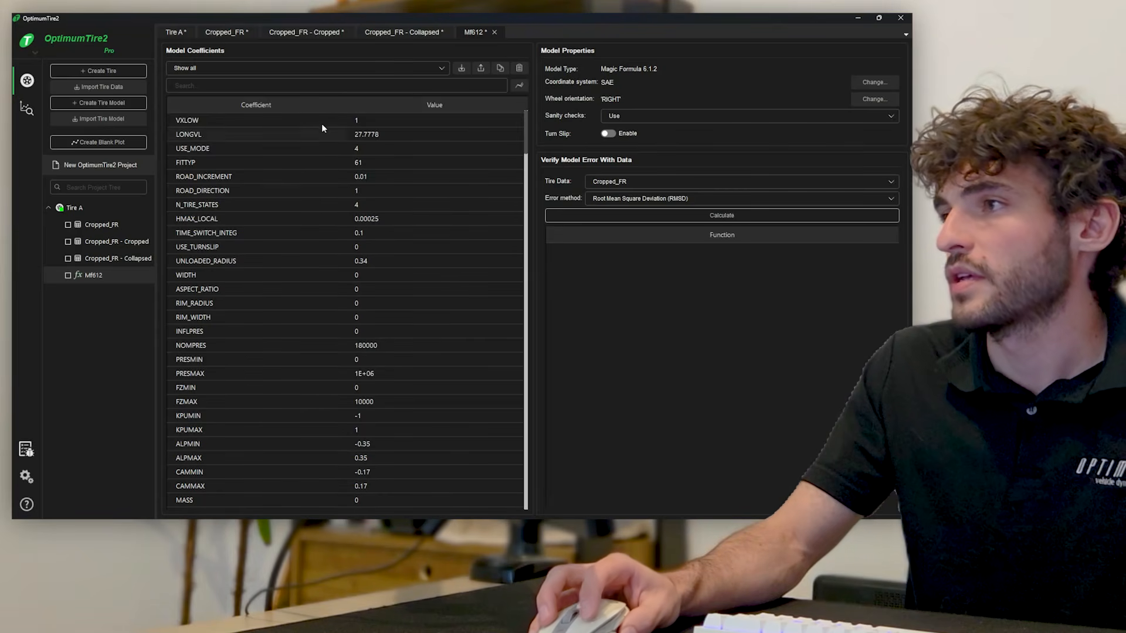
- Examine the LATERAL_COEFFICIENTS of Mf612, restore the coefficient list to Show all, and check the sanity checks setting
left_click(321, 68)
scroll(339, 175, "down", 3)
left_click(319, 179)
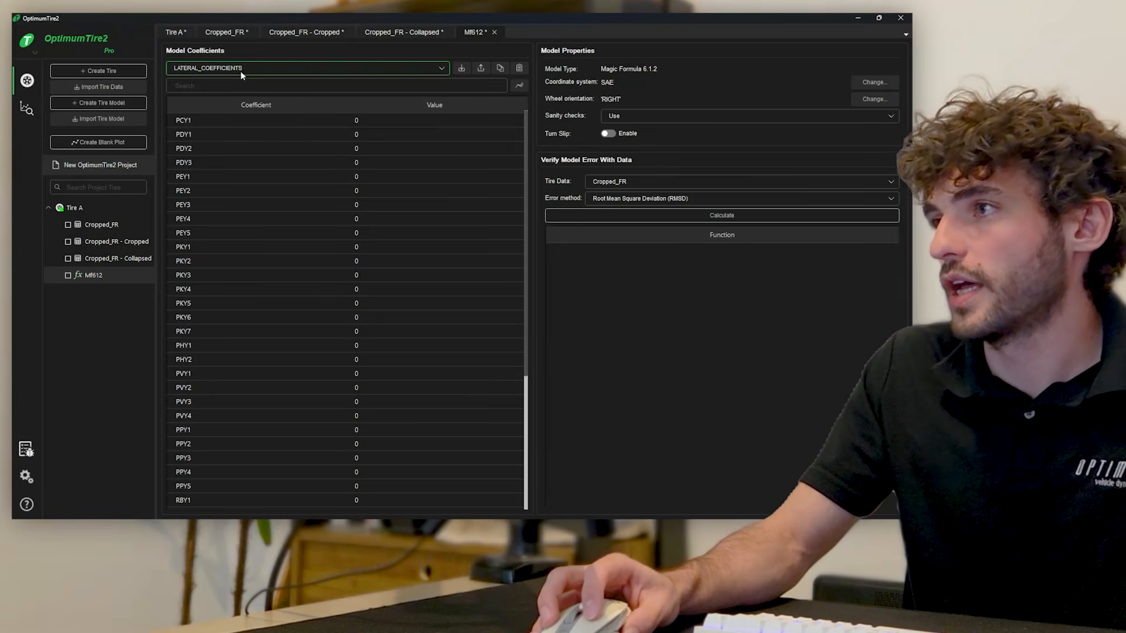
scroll(407, 201, "down", 3)
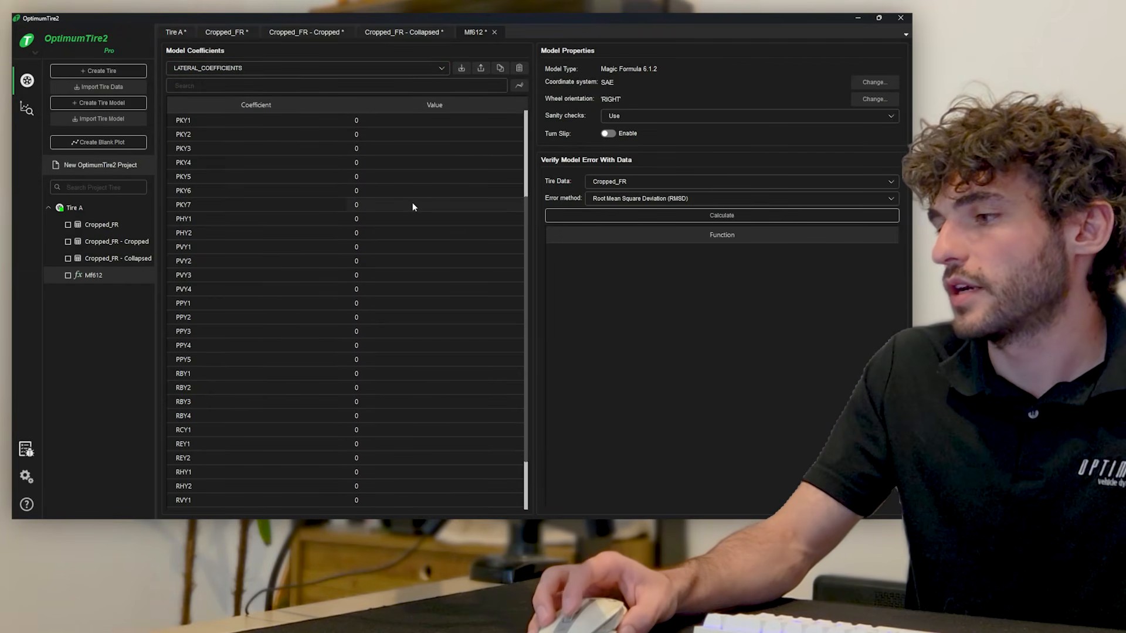
scroll(413, 206, "up", 3)
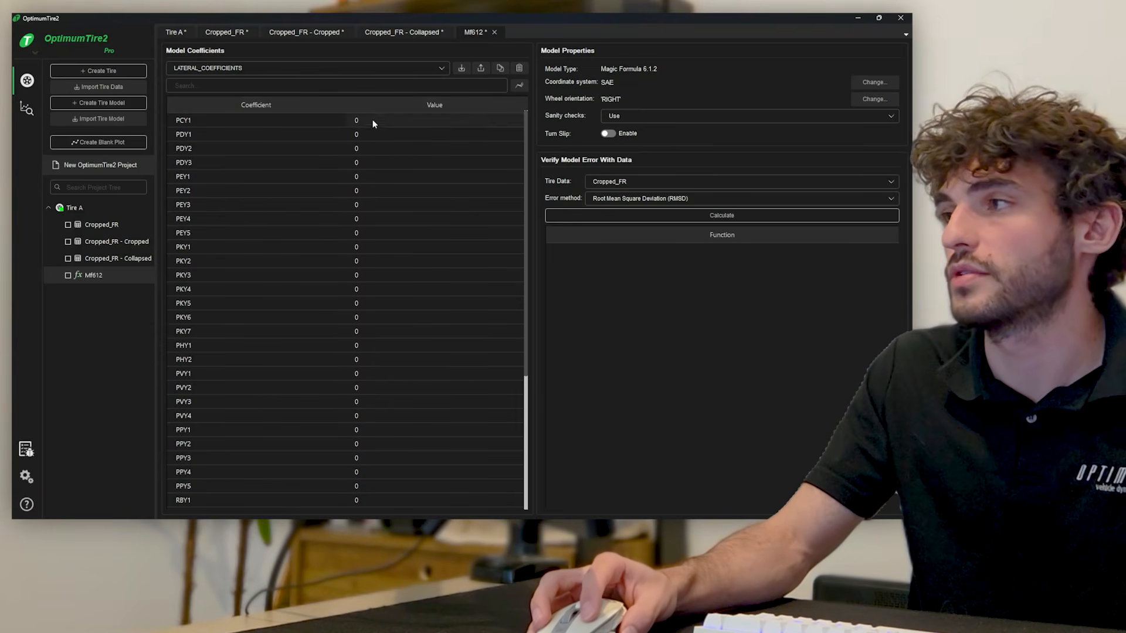
left_click(384, 68)
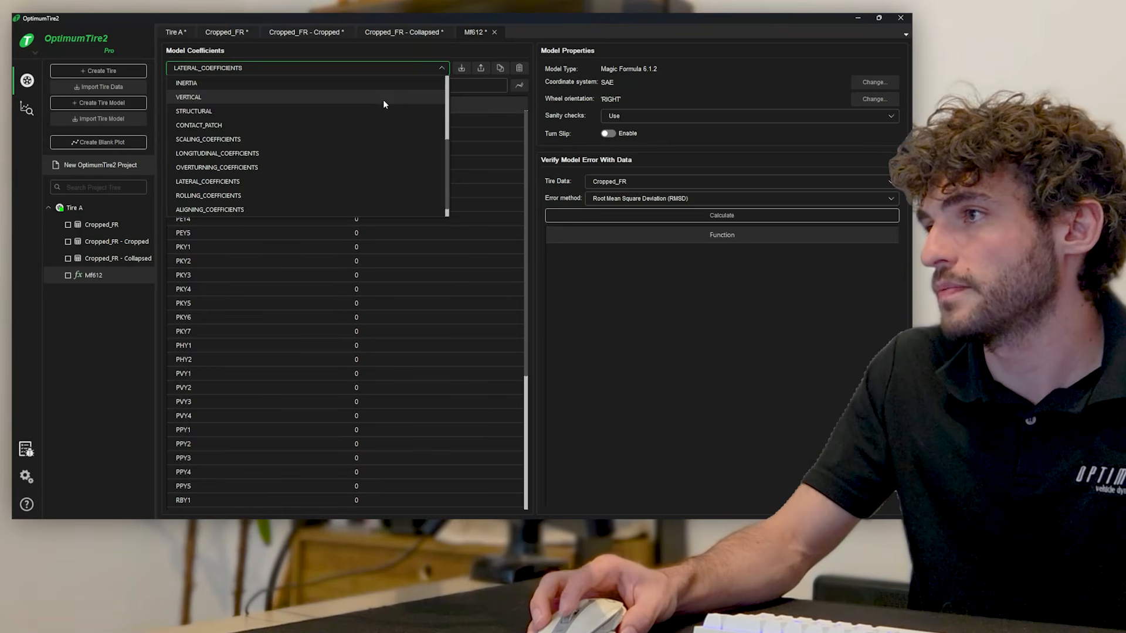
left_click(385, 87)
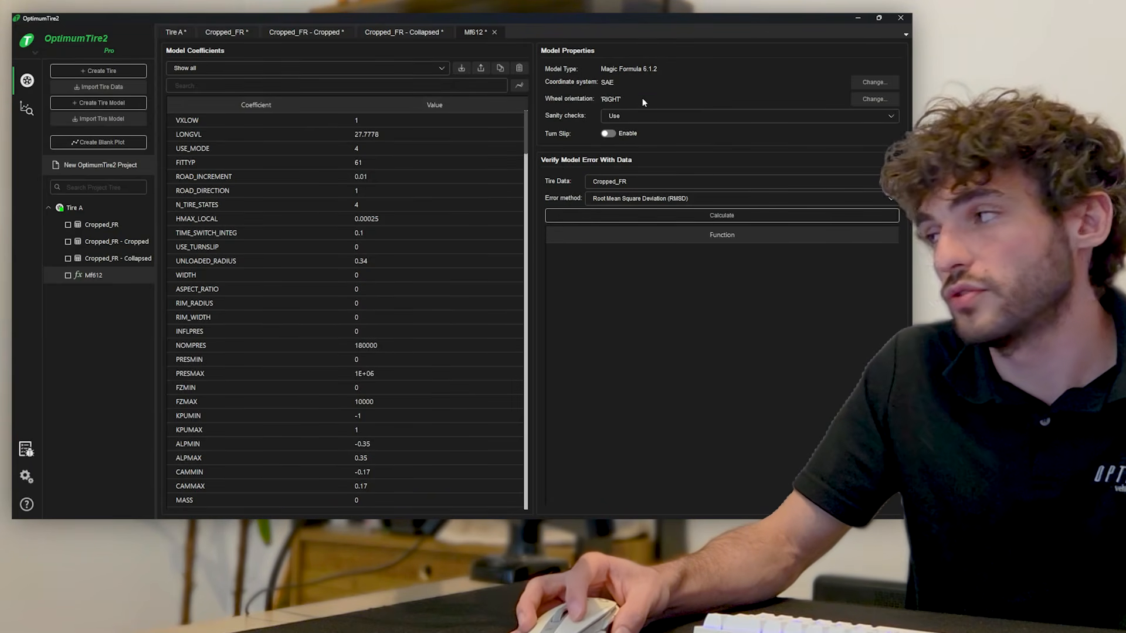
left_click(669, 115)
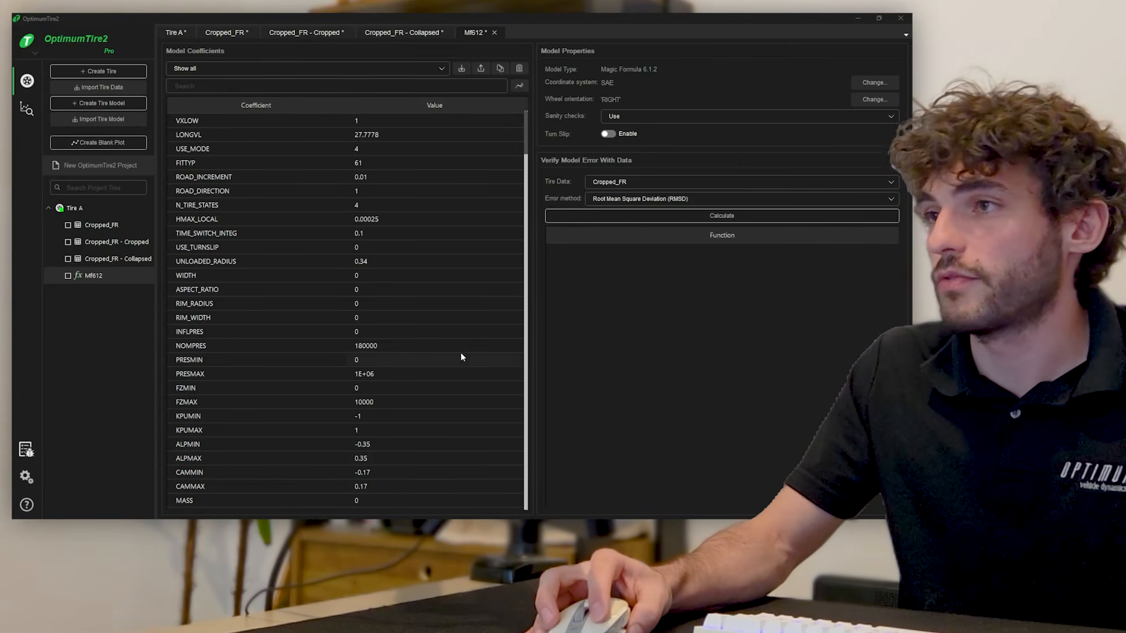
- Create a fitting job named FyP in the Fitting Wizard for Tire A, using model Mf612 and the Cropped_FR - Collapsed data
left_click(22, 111)
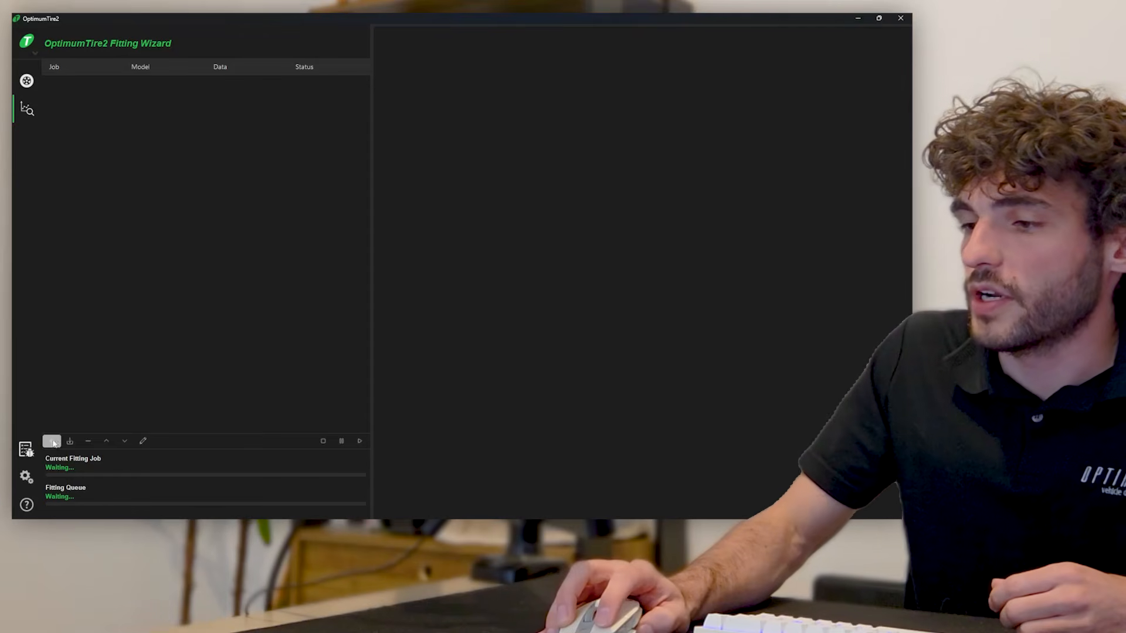
left_click(52, 441)
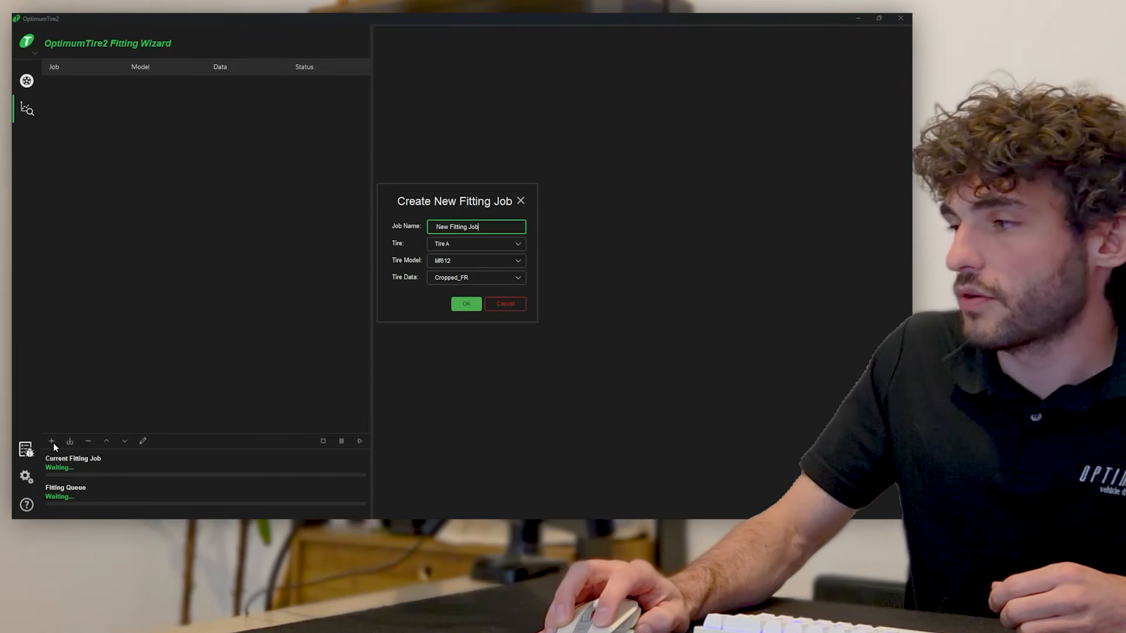
left_click_drag(472, 227, 424, 228)
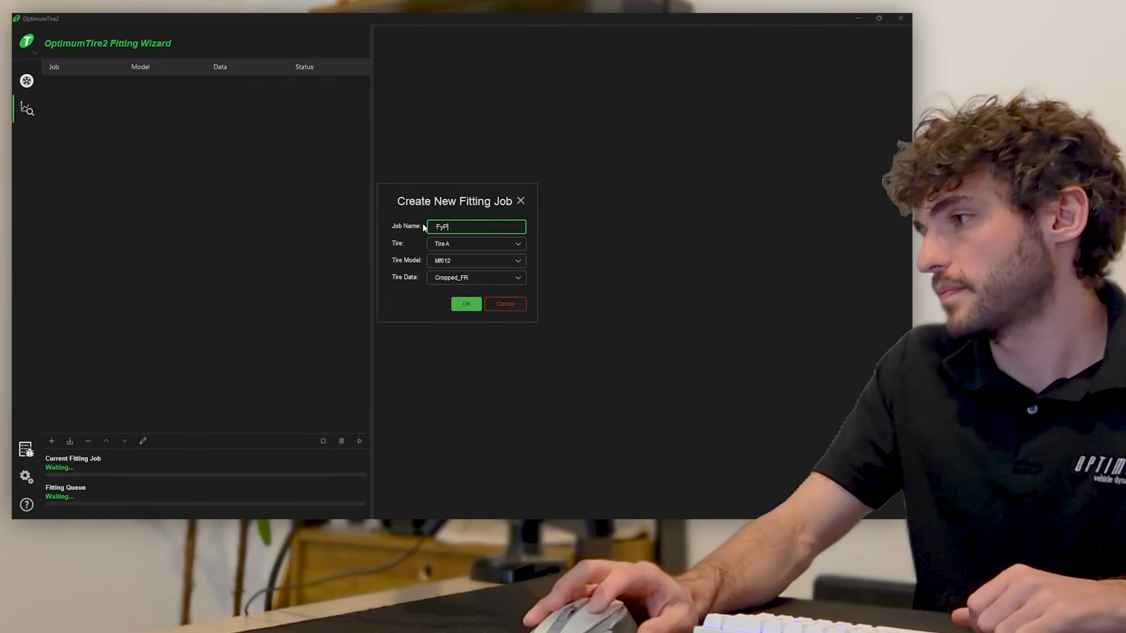
left_click(489, 276)
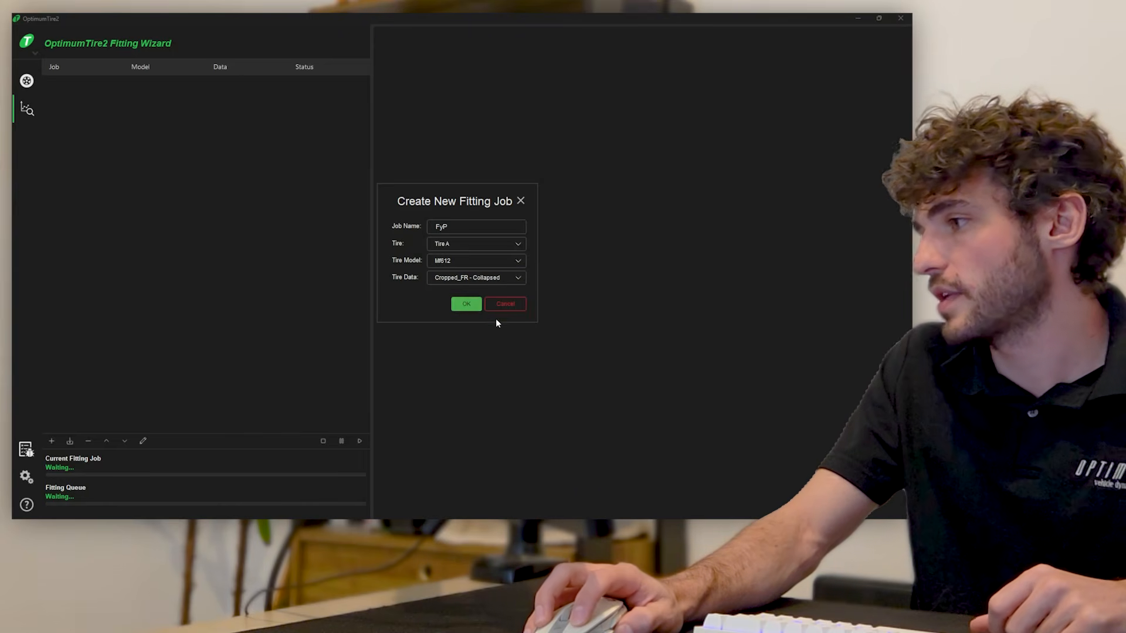
left_click(466, 305)
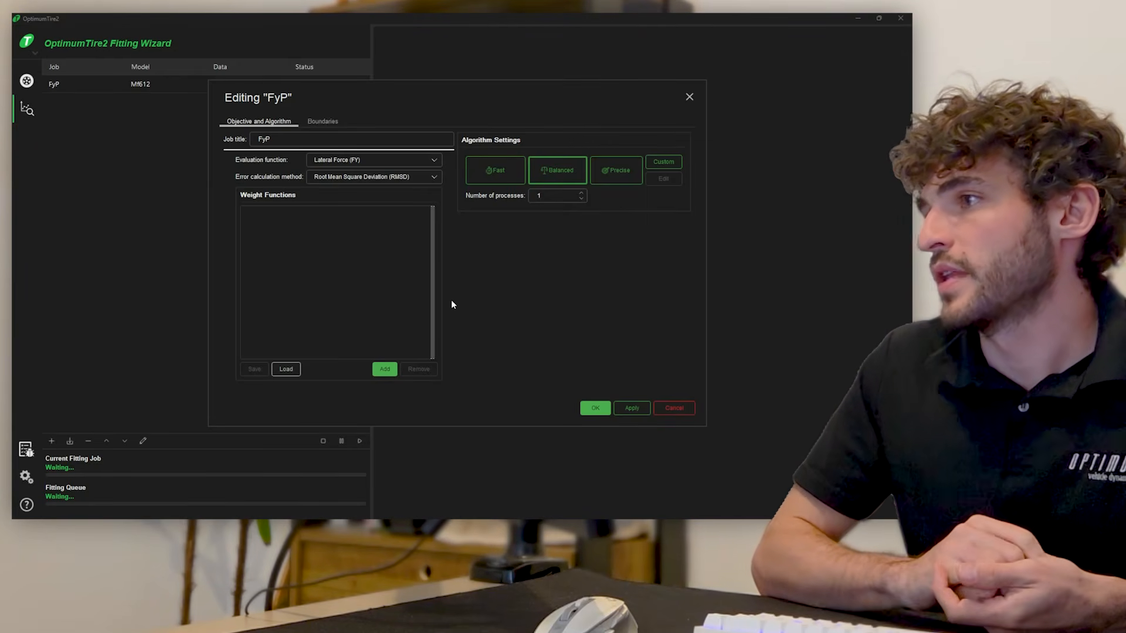
- Set the job's evaluation function to Lateral Force - Pure (FYP) and add a Simple Weight Function named Simple
left_click(381, 161)
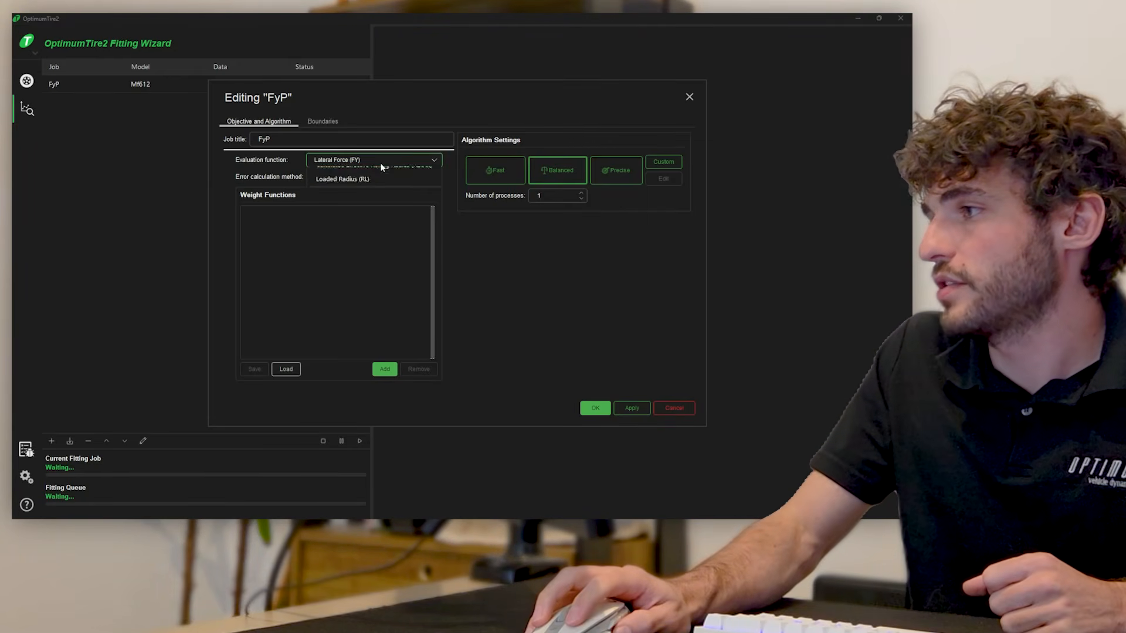
left_click(382, 189)
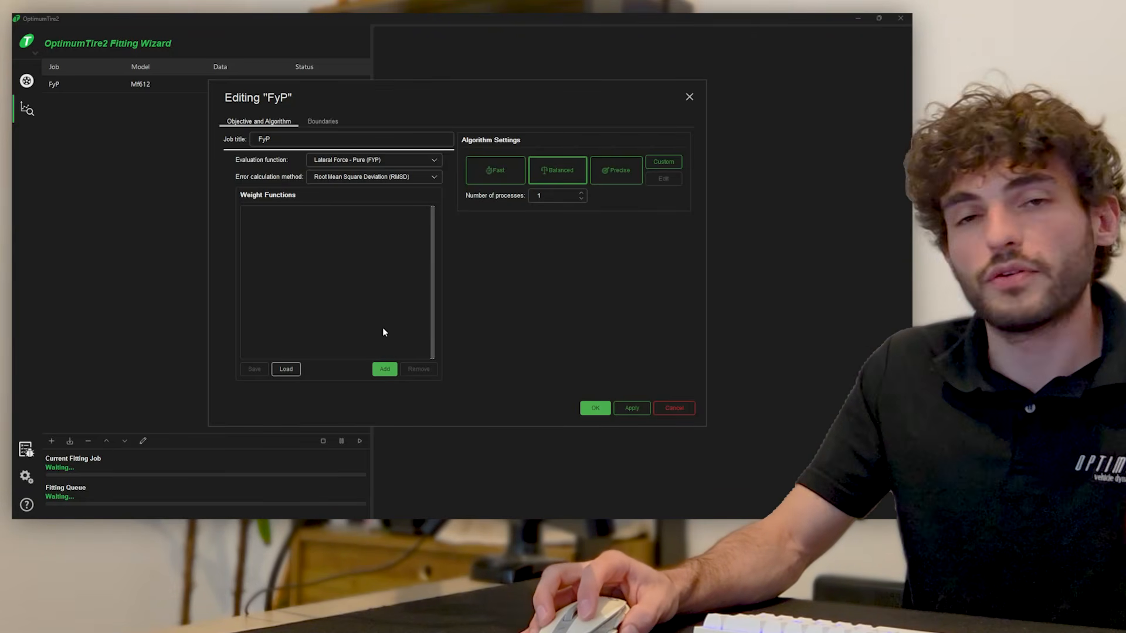
left_click(385, 370)
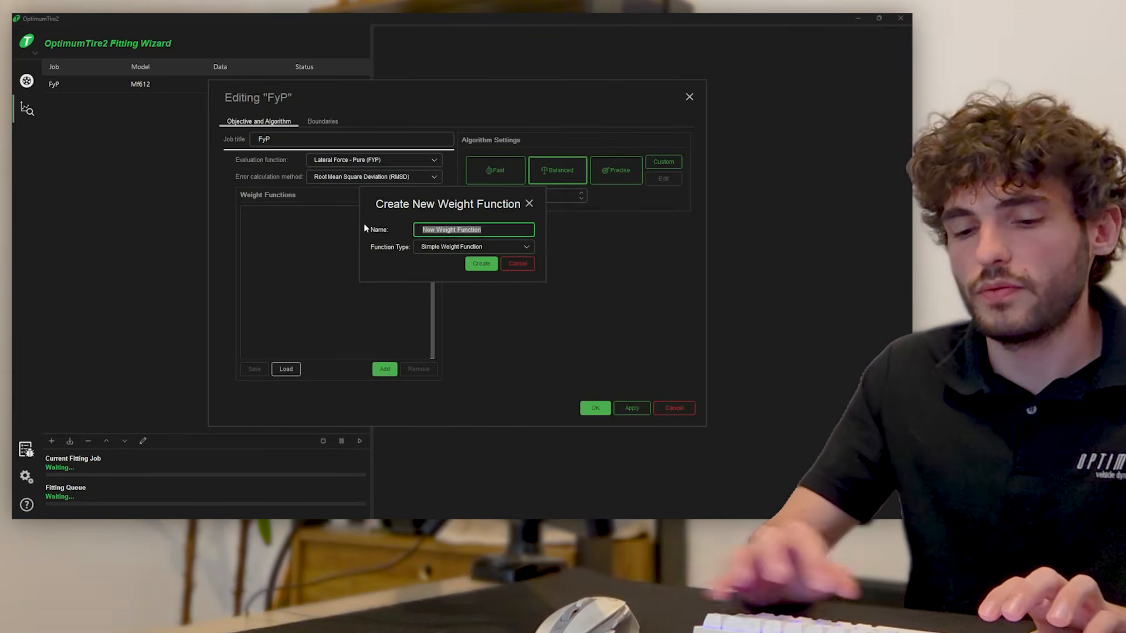
type("Simple")
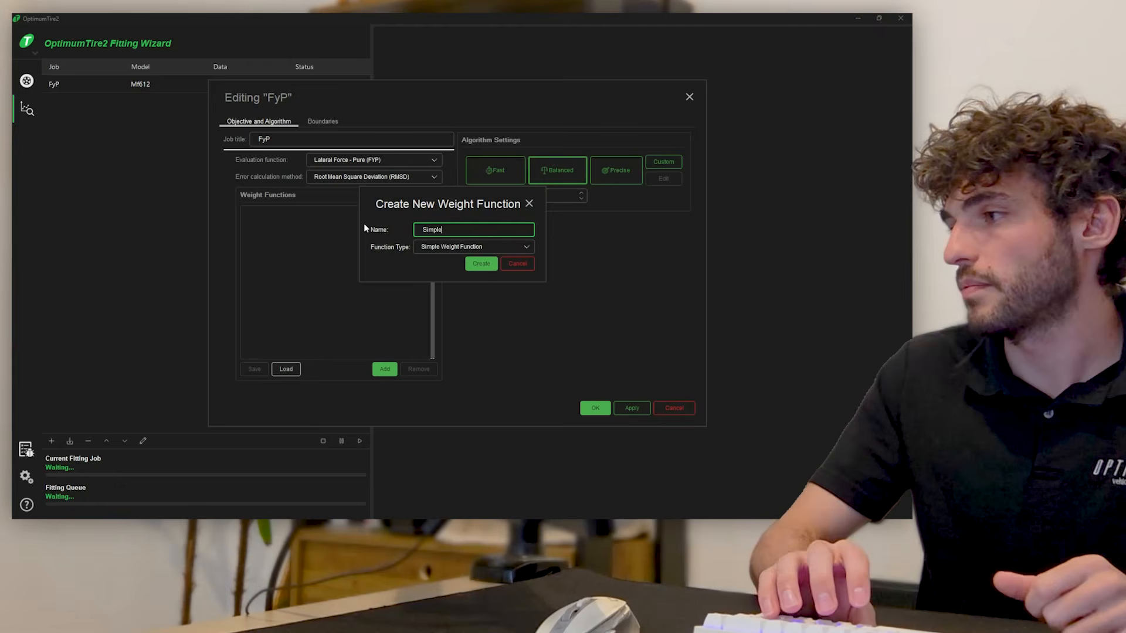
key("Return")
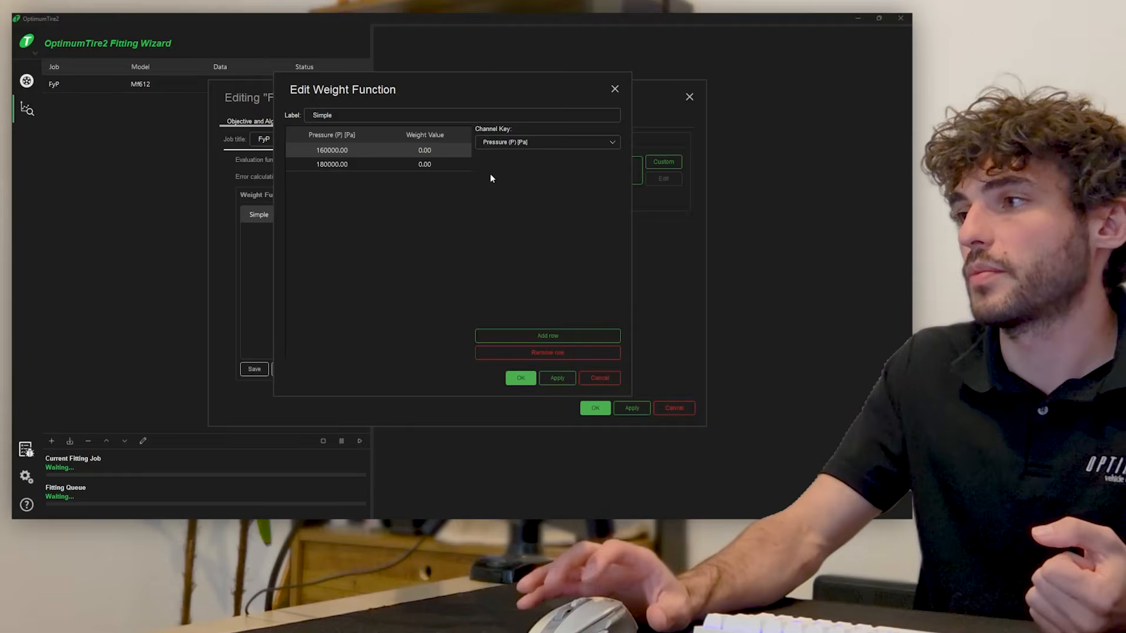
- Set the Pressure (P) weight values to 1.00 at 180000 Pa and 0.50 at 160000 Pa in the Simple weight function
left_click(438, 168)
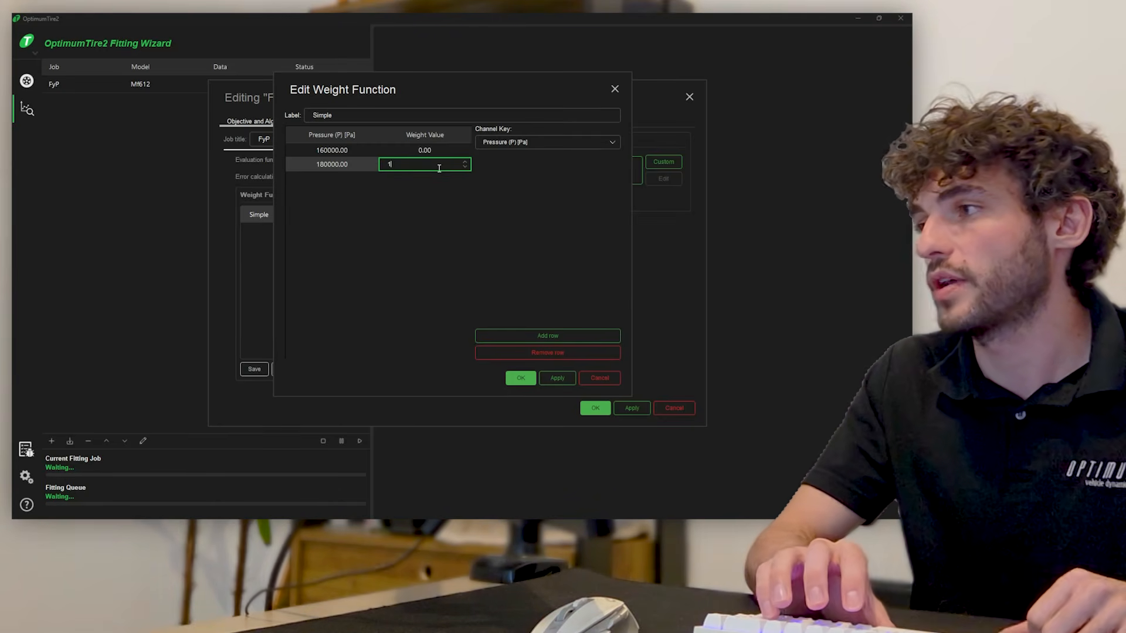
key("Return")
double_click(424, 151)
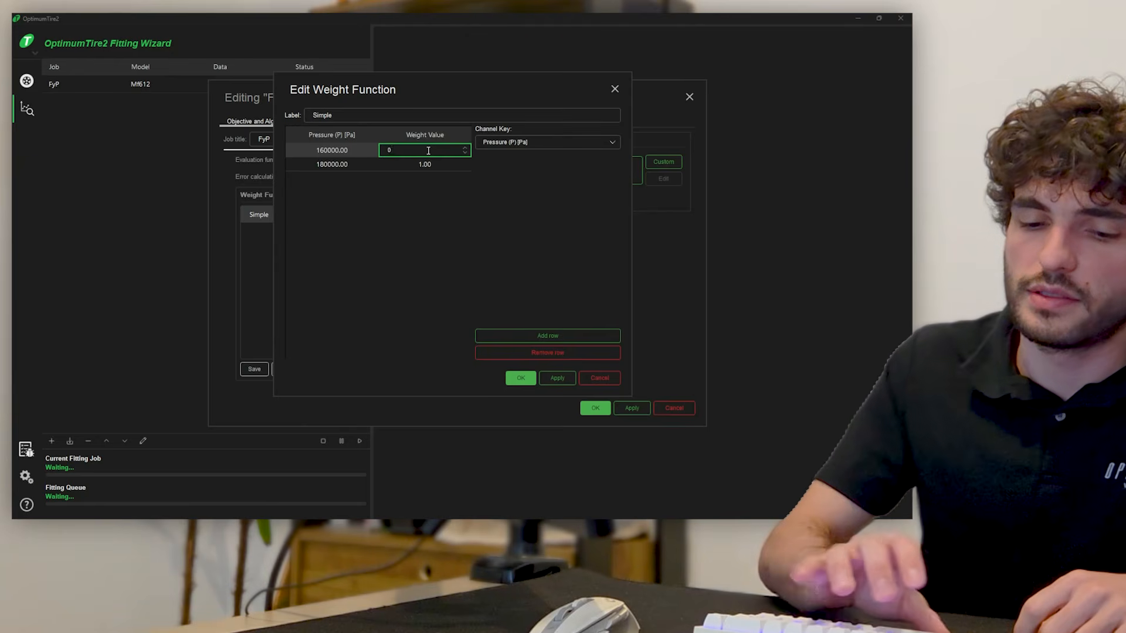
key("Return")
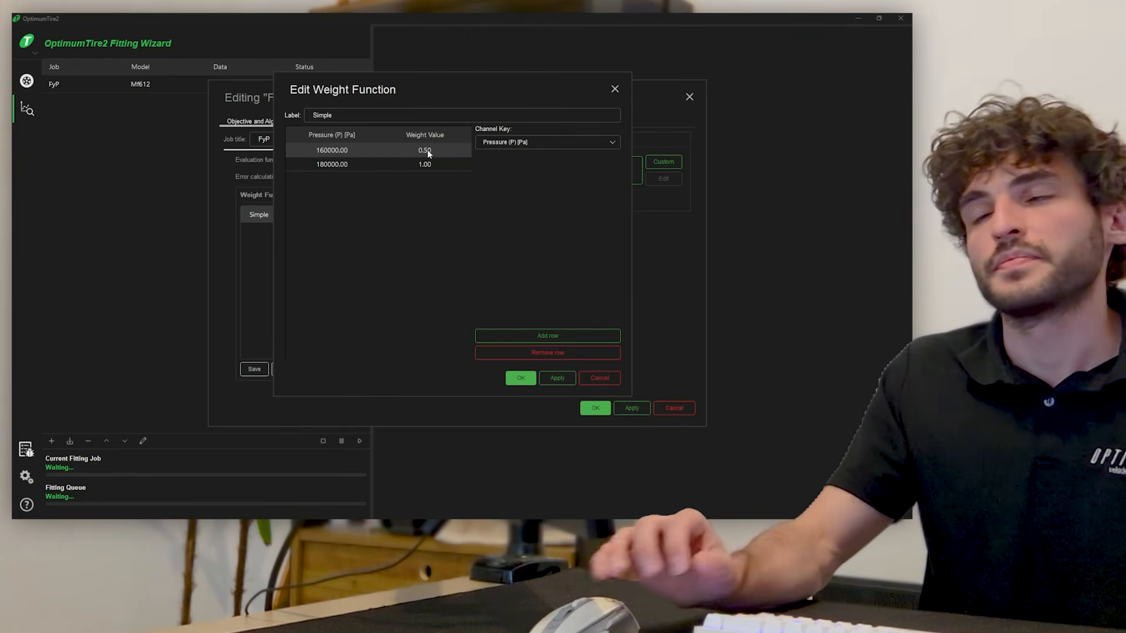